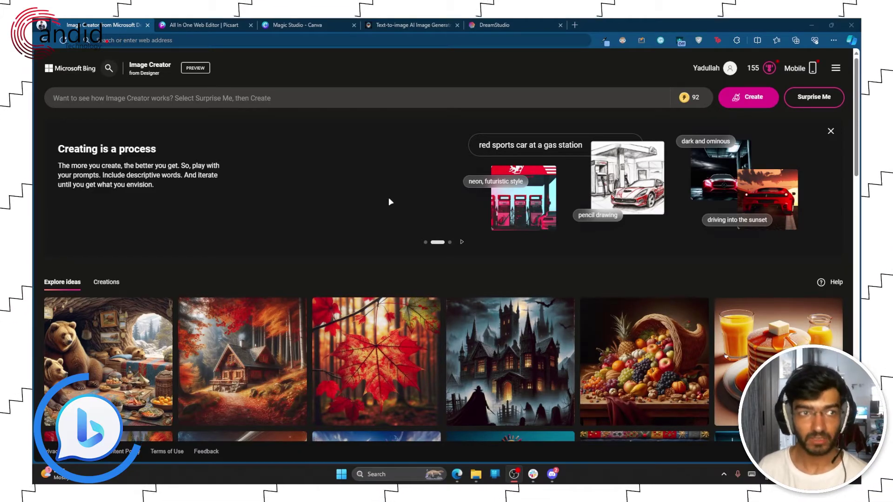
- Generate Bing images from 'Red sports car at a gas station' and open the first result
{"action": "left_click", "coordinate": [265, 98]}
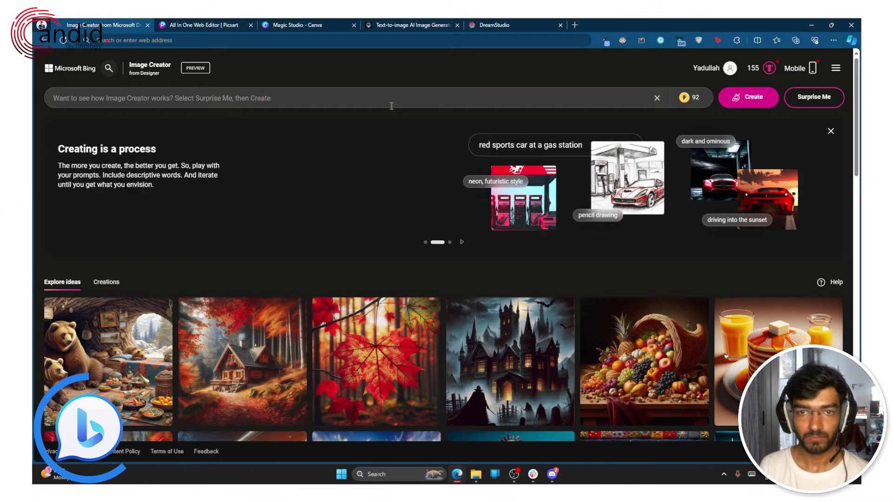
{"action": "type", "text": "Red sports car at a gas station"}
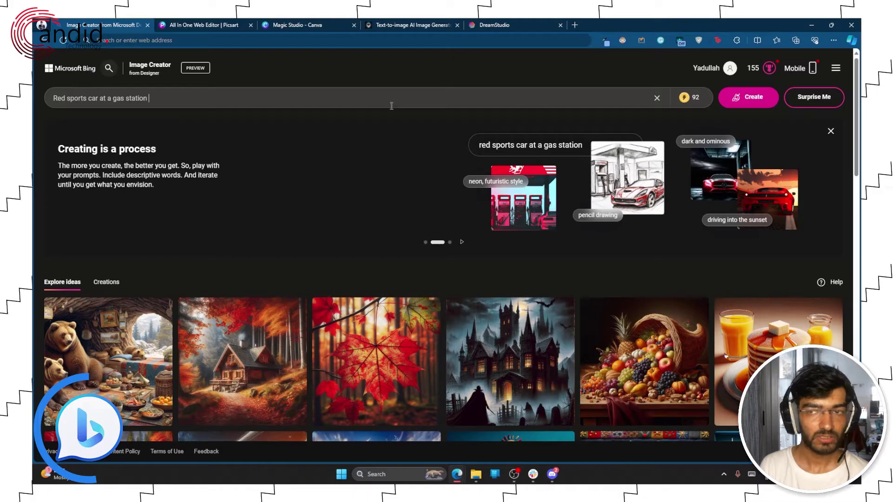
{"action": "key", "text": "Return"}
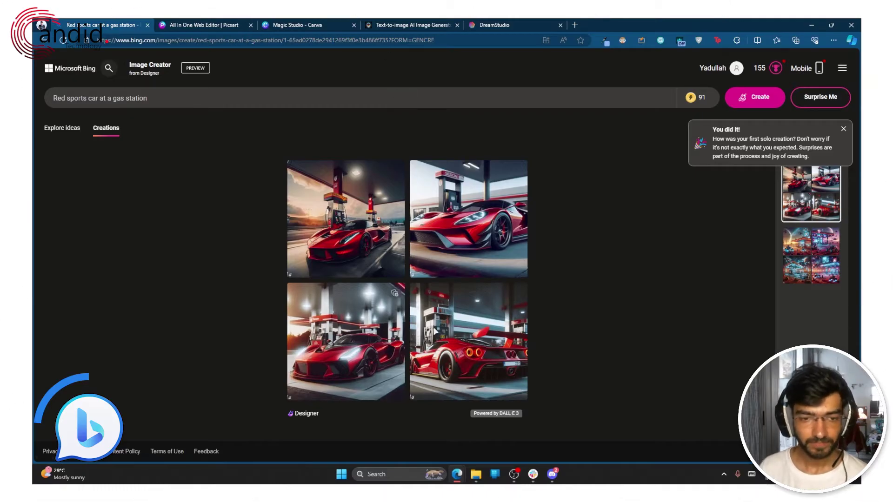
{"action": "left_click", "coordinate": [359, 208]}
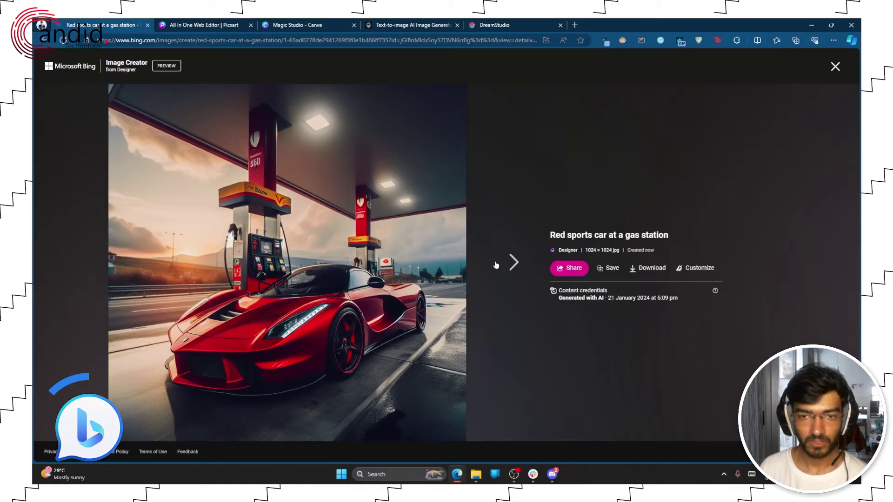
{"action": "left_click", "coordinate": [521, 262]}
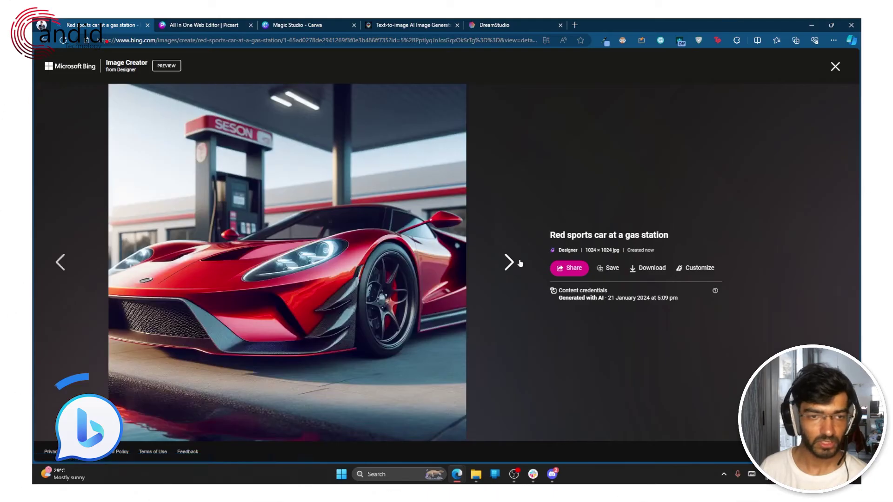
{"action": "left_click", "coordinate": [520, 263]}
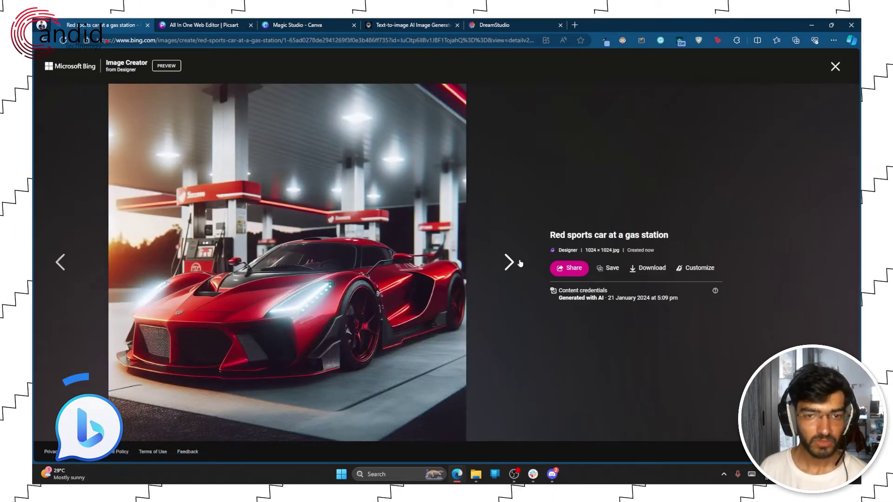
{"action": "left_click", "coordinate": [520, 263]}
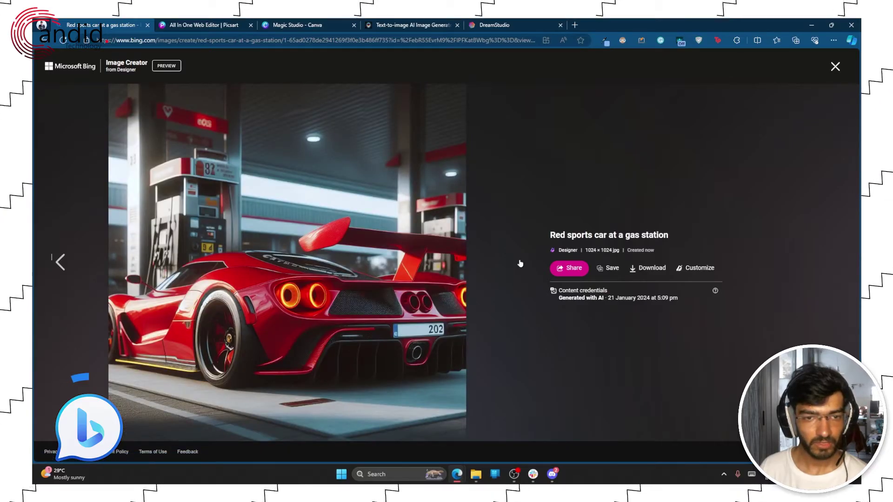
{"action": "left_click", "coordinate": [61, 262]}
{"action": "left_click", "coordinate": [65, 263]}
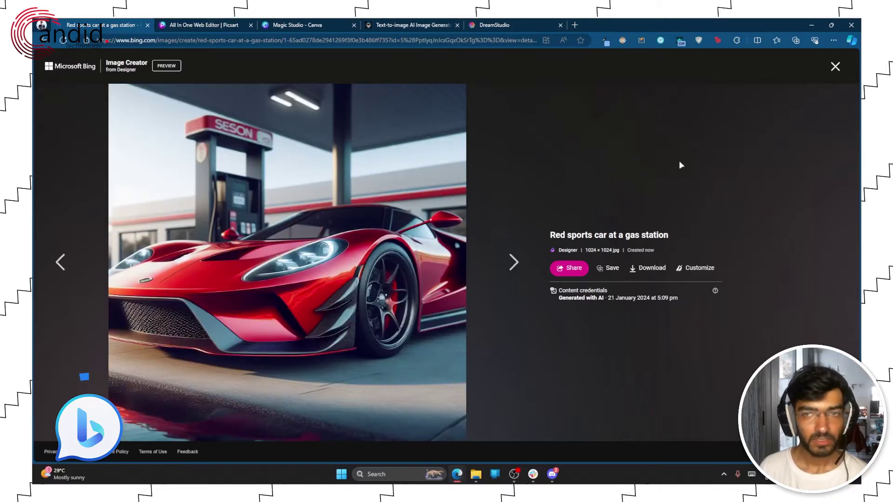
{"action": "left_click", "coordinate": [835, 66]}
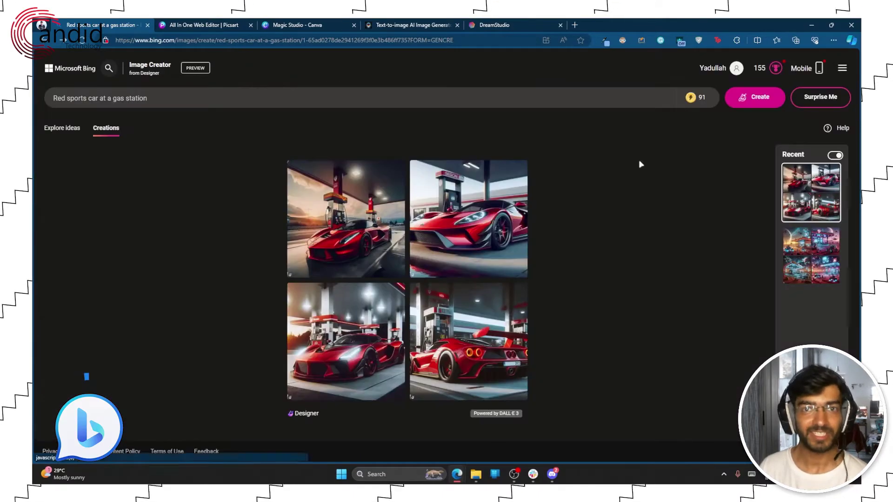
{"action": "left_click", "coordinate": [205, 25]}
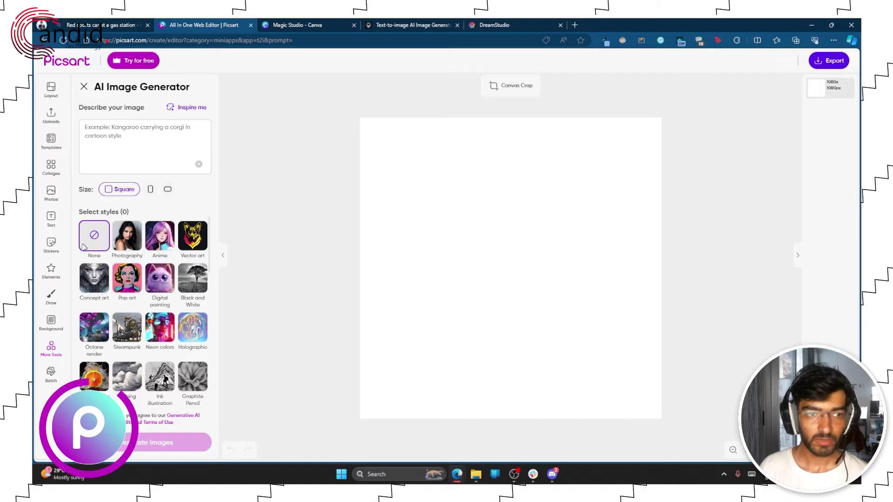
- Set the image size to Square after trying Portrait and Landscape
{"action": "left_click", "coordinate": [150, 189]}
{"action": "left_click", "coordinate": [168, 190]}
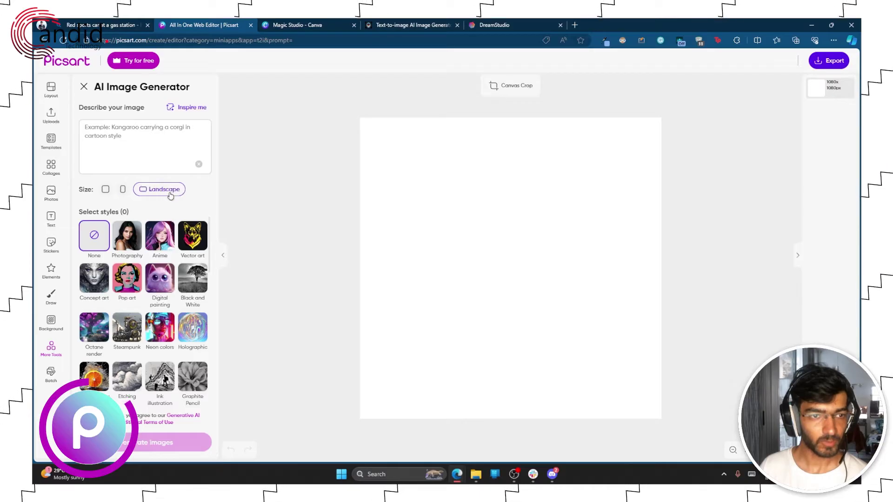
{"action": "left_click", "coordinate": [105, 190]}
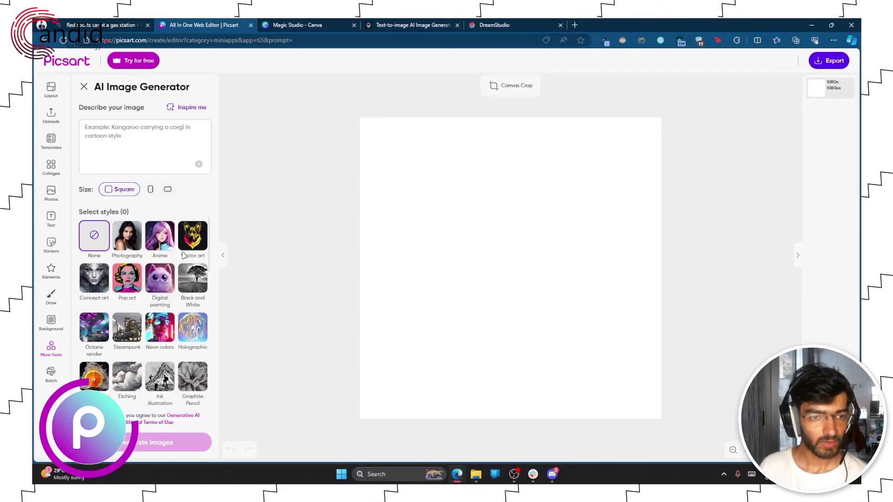
- Try the Watercolor and Aquarelle styles, then deselect both
{"action": "scroll", "coordinate": [129, 292], "scroll_direction": "down", "scroll_amount": 3}
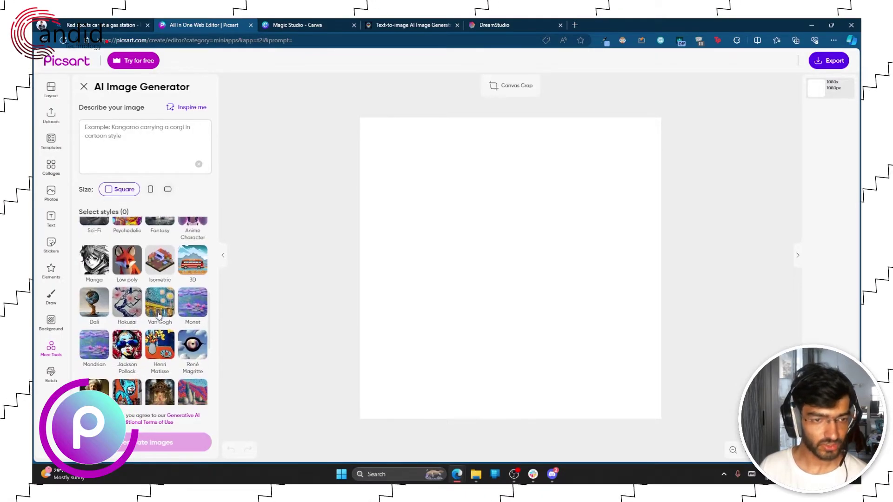
{"action": "scroll", "coordinate": [140, 302], "scroll_direction": "down", "scroll_amount": 2}
{"action": "scroll", "coordinate": [153, 298], "scroll_direction": "up", "scroll_amount": 1}
{"action": "left_click", "coordinate": [127, 235]}
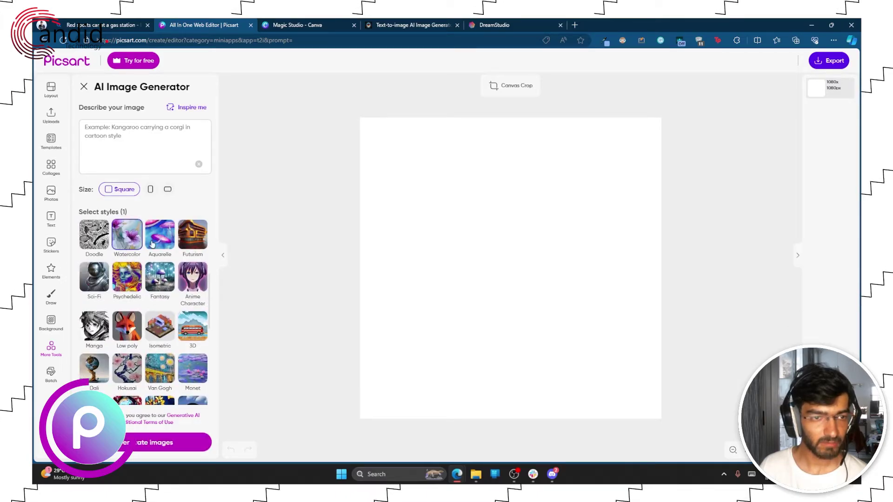
{"action": "left_click", "coordinate": [165, 239]}
{"action": "left_click", "coordinate": [168, 243]}
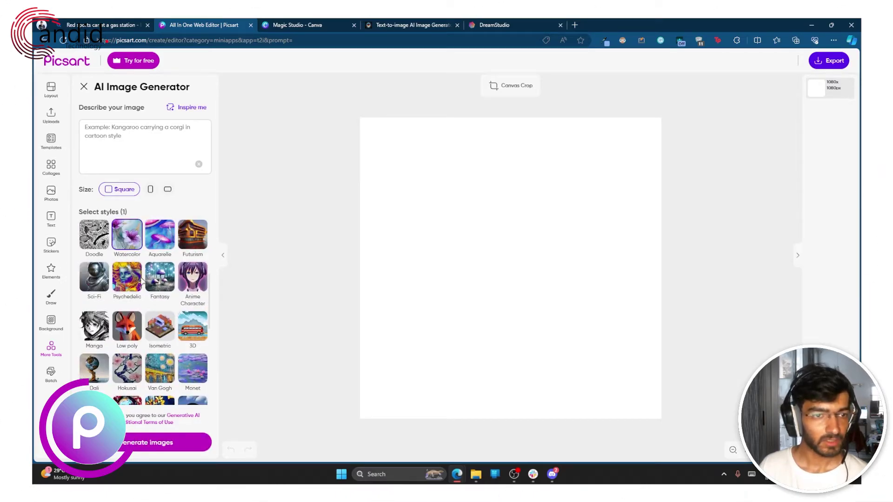
{"action": "scroll", "coordinate": [142, 288], "scroll_direction": "up", "scroll_amount": 2}
{"action": "left_click", "coordinate": [141, 320]}
- Select the Photography and Digital painting styles
{"action": "scroll", "coordinate": [142, 321], "scroll_direction": "up", "scroll_amount": 1}
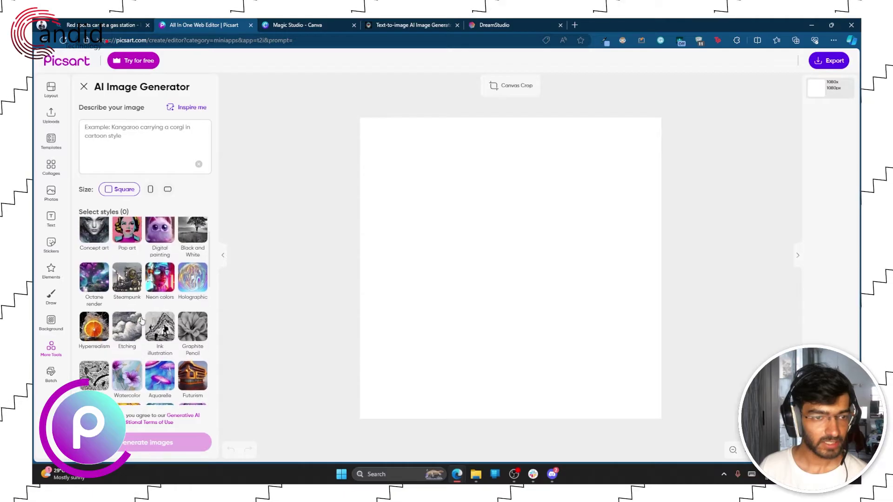
{"action": "scroll", "coordinate": [142, 320], "scroll_direction": "up", "scroll_amount": 1}
{"action": "left_click", "coordinate": [128, 240]}
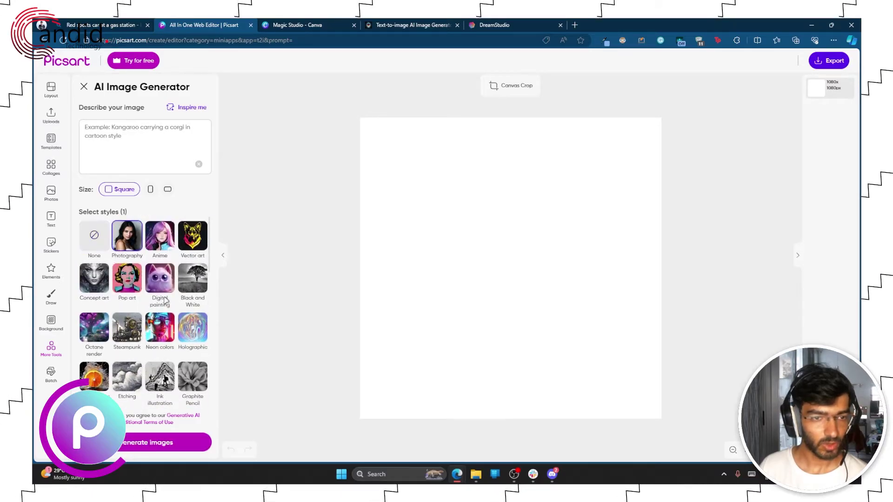
{"action": "scroll", "coordinate": [172, 289], "scroll_direction": "down", "scroll_amount": 1}
{"action": "left_click", "coordinate": [160, 258]}
{"action": "scroll", "coordinate": [173, 317], "scroll_direction": "down", "scroll_amount": 3}
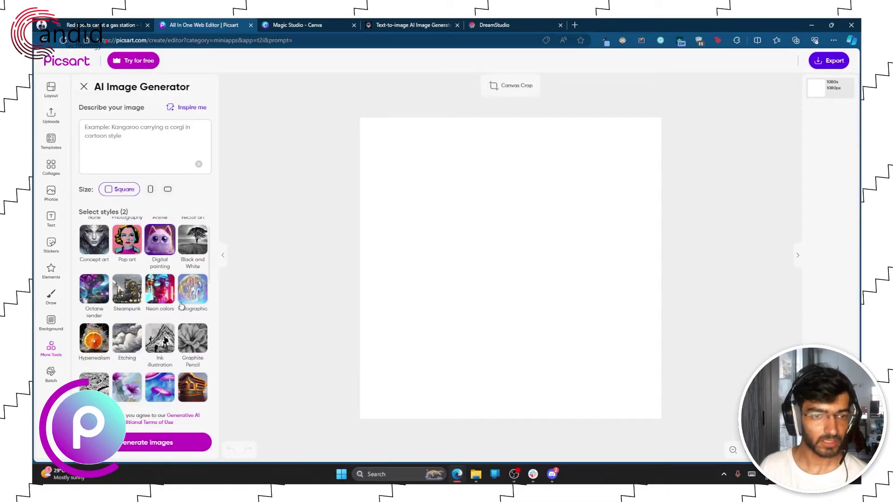
{"action": "scroll", "coordinate": [162, 302], "scroll_direction": "up", "scroll_amount": 3}
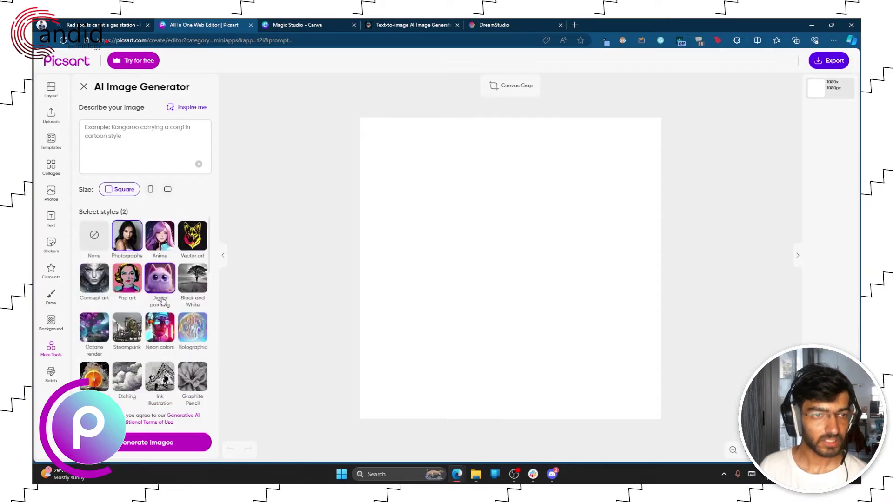
- Enter 'Red sports car at a gas station', accepting the suggested 'station', and generate four images
{"action": "left_click", "coordinate": [150, 147]}
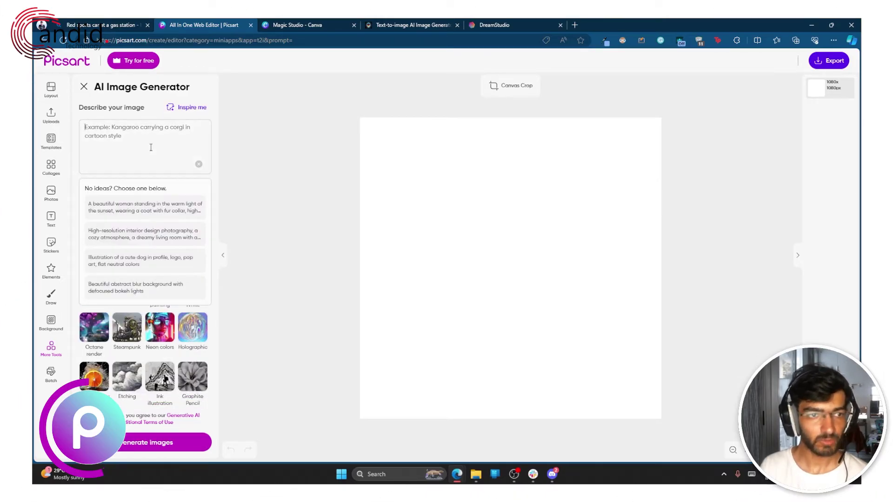
{"action": "type", "text": "Red sports ca"}
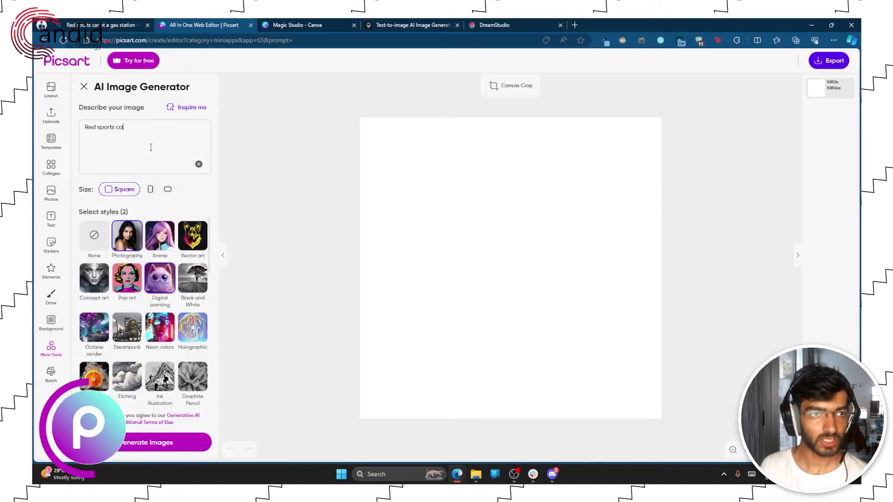
{"action": "type", "text": "r at a ga"}
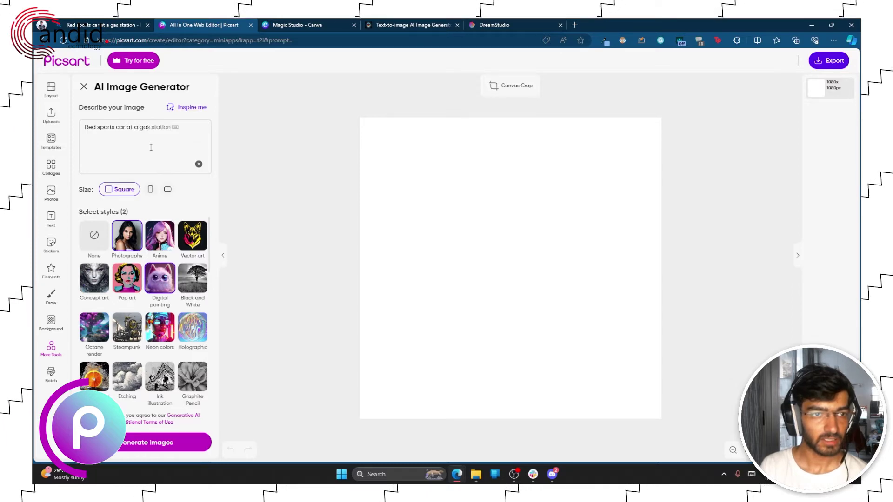
{"action": "type", "text": "s"}
{"action": "key", "text": "Tab"}
{"action": "key", "text": "Return"}
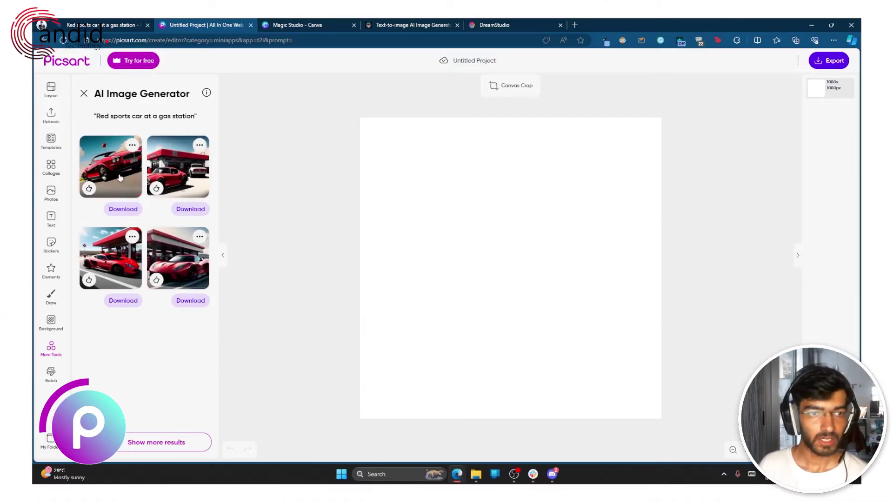
- Add all four generated car images to the Picsart canvas as layers
{"action": "left_click", "coordinate": [119, 170]}
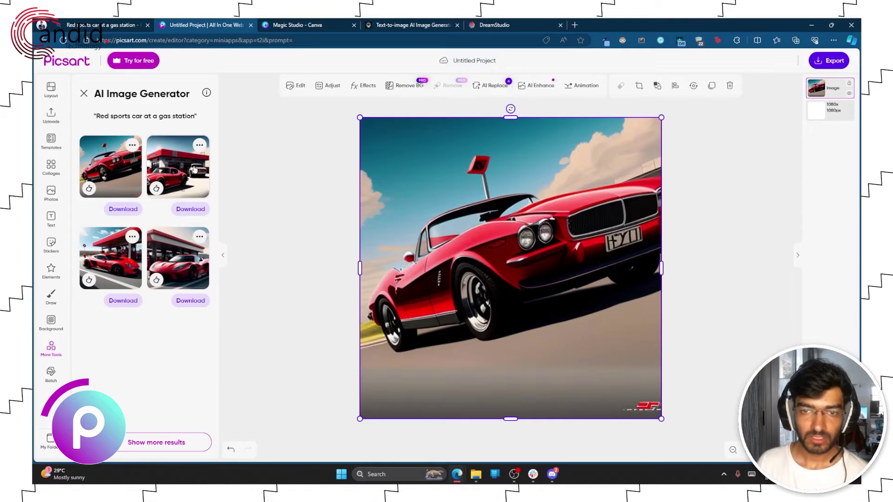
{"action": "left_click", "coordinate": [196, 170]}
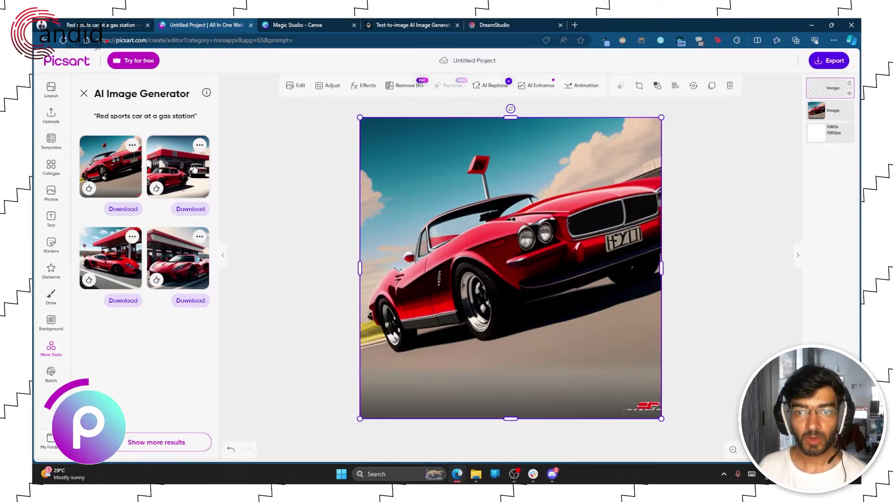
{"action": "left_click", "coordinate": [178, 249]}
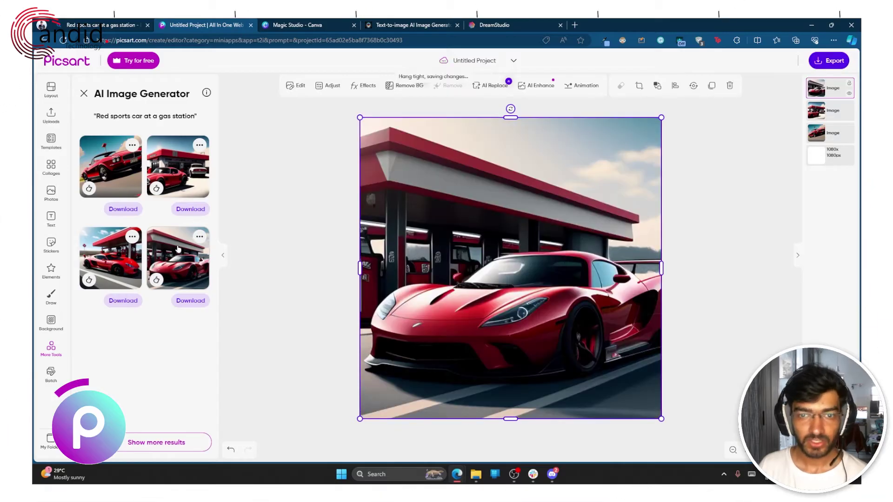
{"action": "left_click", "coordinate": [98, 263]}
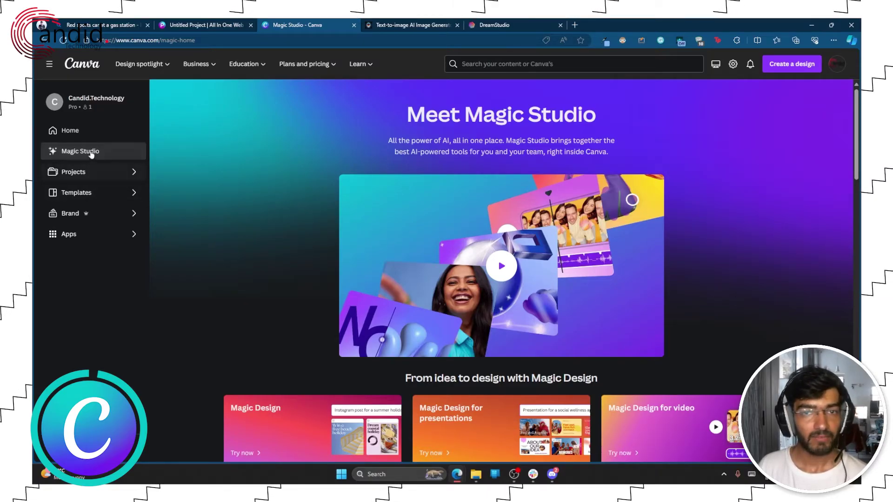
- Browse Magic Studio, launch Magic Design, then dismiss its design suggestions
{"action": "scroll", "coordinate": [299, 239], "scroll_direction": "down", "scroll_amount": 3}
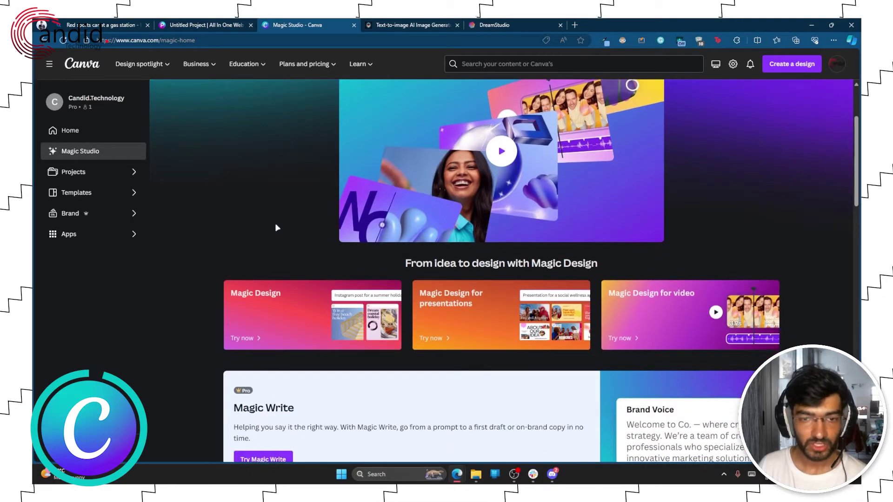
{"action": "scroll", "coordinate": [276, 228], "scroll_direction": "down", "scroll_amount": 8}
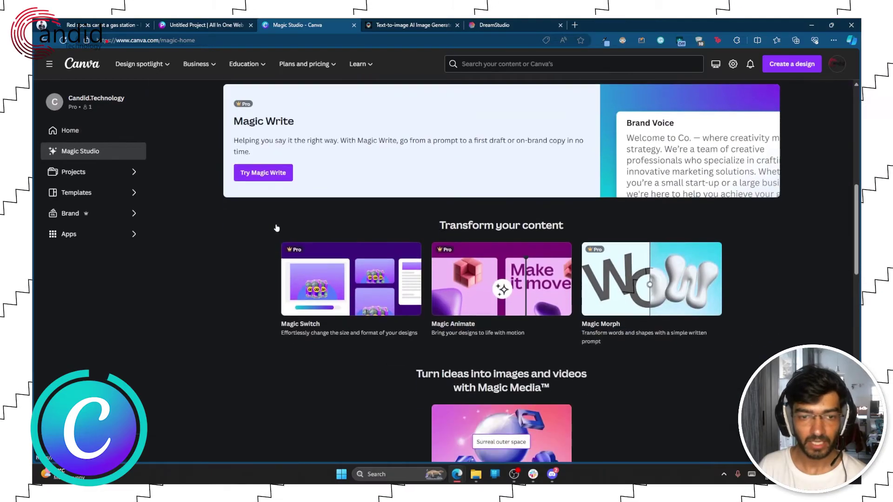
{"action": "scroll", "coordinate": [228, 272], "scroll_direction": "down", "scroll_amount": 3}
{"action": "scroll", "coordinate": [232, 272], "scroll_direction": "up", "scroll_amount": 3}
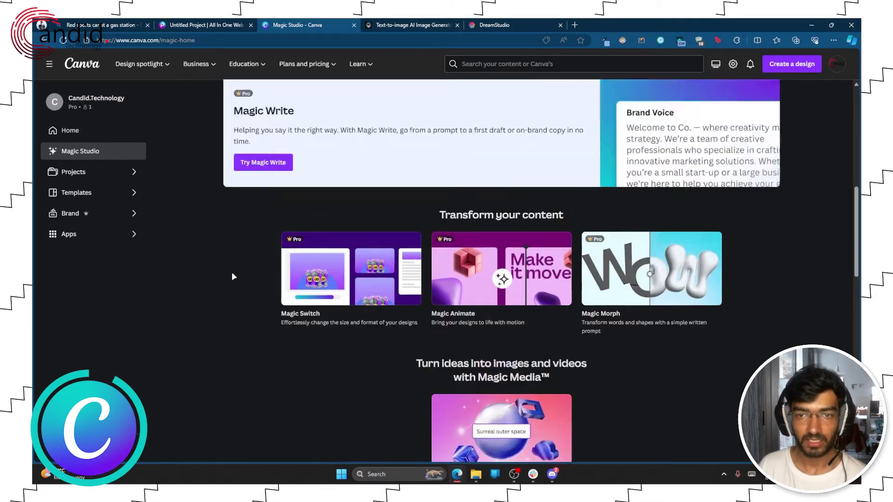
{"action": "scroll", "coordinate": [234, 276], "scroll_direction": "up", "scroll_amount": 9}
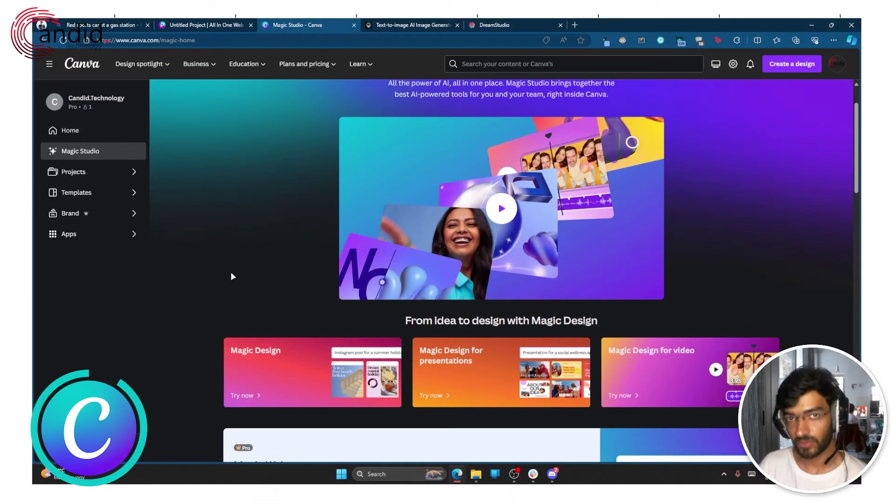
{"action": "scroll", "coordinate": [232, 274], "scroll_direction": "down", "scroll_amount": 4}
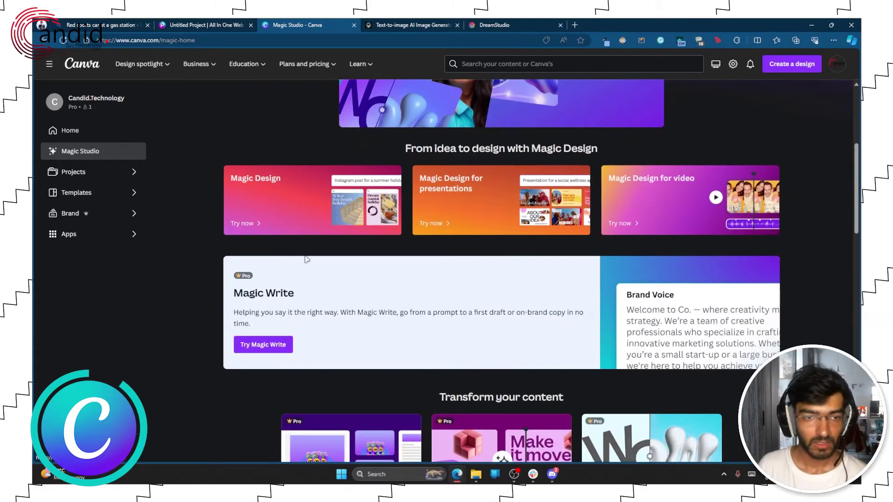
{"action": "left_click", "coordinate": [242, 224]}
{"action": "left_click", "coordinate": [332, 309]}
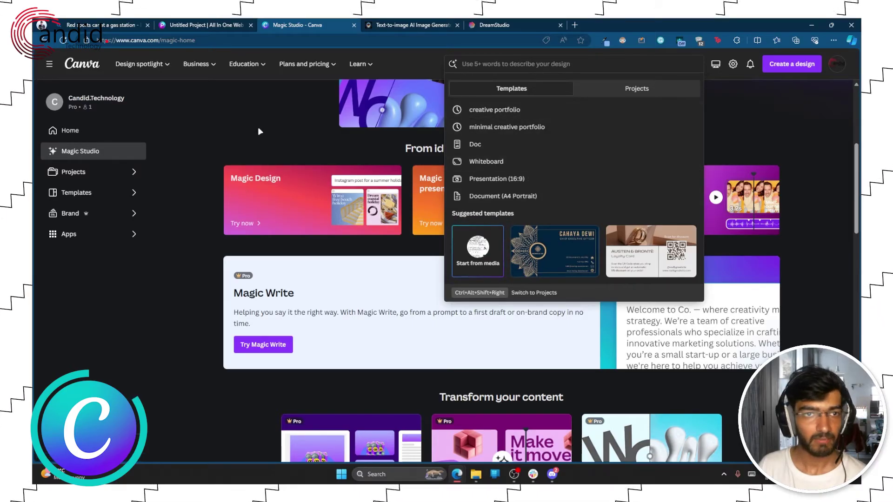
{"action": "left_click", "coordinate": [244, 139]}
- Return to the Canva Home page
{"action": "scroll", "coordinate": [244, 138], "scroll_direction": "down", "scroll_amount": 6}
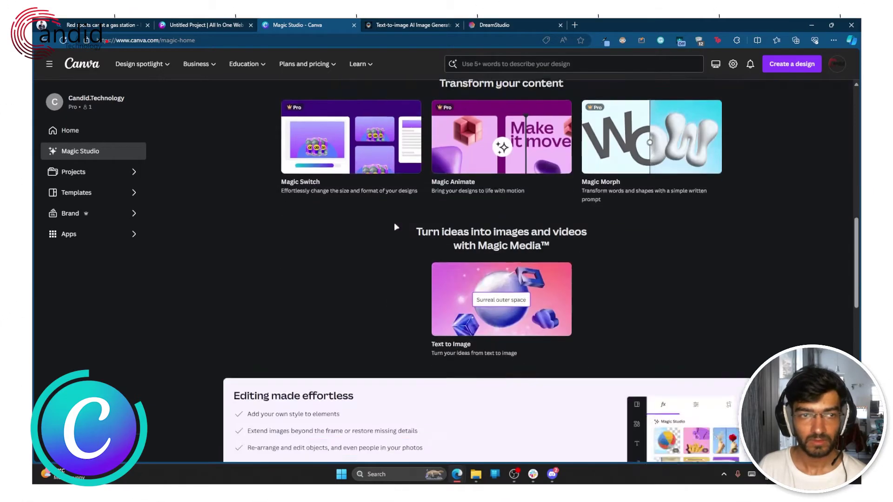
{"action": "scroll", "coordinate": [111, 138], "scroll_direction": "up", "scroll_amount": 10}
{"action": "left_click", "coordinate": [91, 129]}
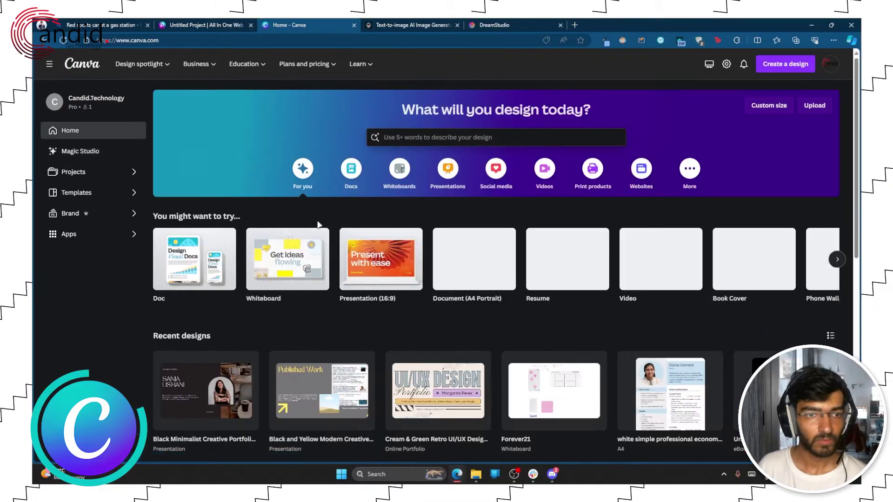
- Create a new blank Canva Doc
{"action": "scroll", "coordinate": [326, 205], "scroll_direction": "down", "scroll_amount": 3}
{"action": "scroll", "coordinate": [300, 205], "scroll_direction": "up", "scroll_amount": 3}
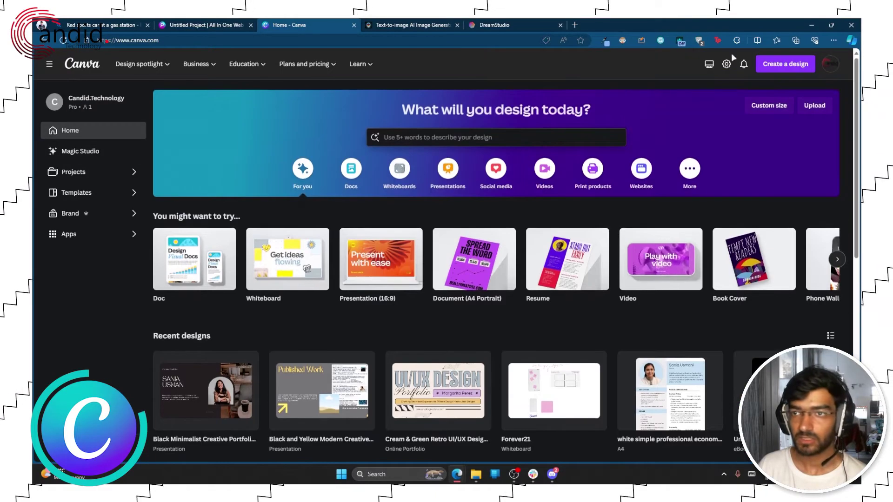
{"action": "left_click", "coordinate": [785, 64]}
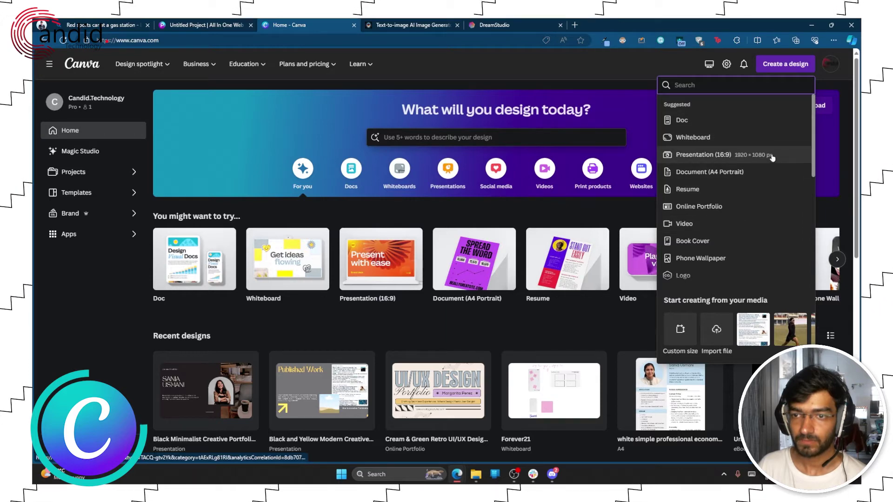
{"action": "left_click", "coordinate": [725, 120]}
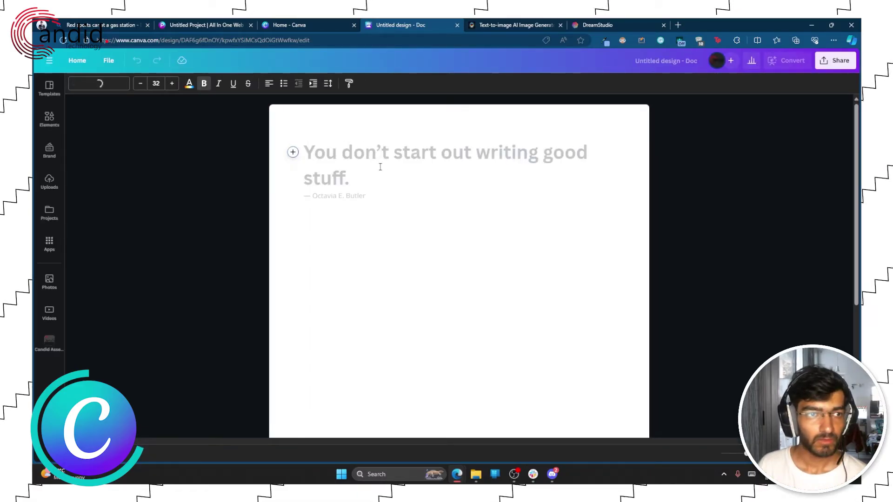
- Browse the Elements library and view all stock photos
{"action": "left_click", "coordinate": [49, 120]}
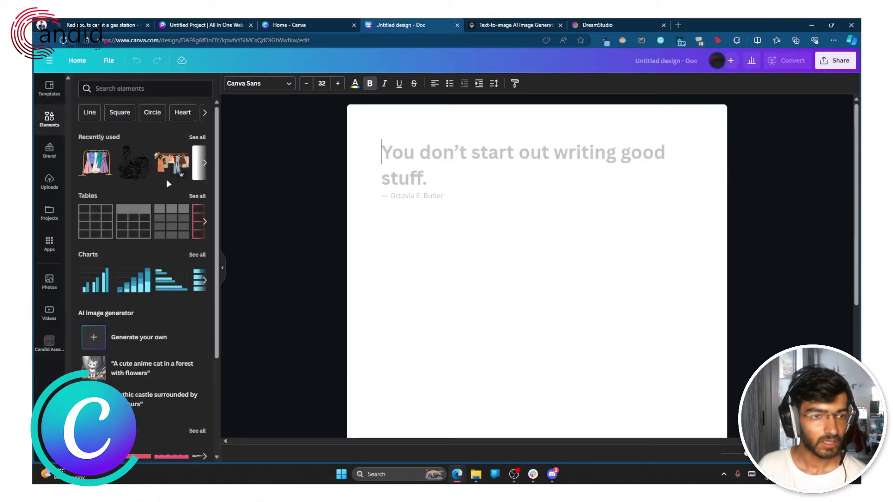
{"action": "scroll", "coordinate": [169, 184], "scroll_direction": "down", "scroll_amount": 3}
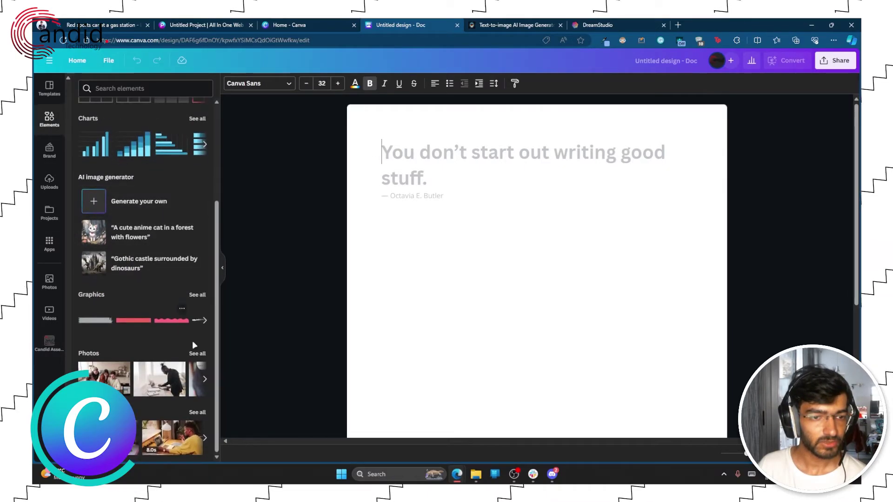
{"action": "left_click", "coordinate": [195, 353]}
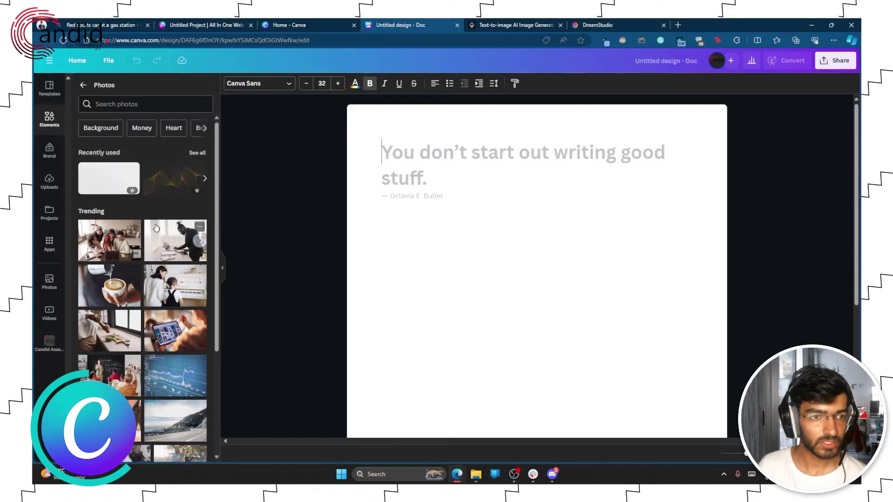
{"action": "scroll", "coordinate": [156, 228], "scroll_direction": "down", "scroll_amount": 5}
{"action": "scroll", "coordinate": [156, 228], "scroll_direction": "up", "scroll_amount": 5}
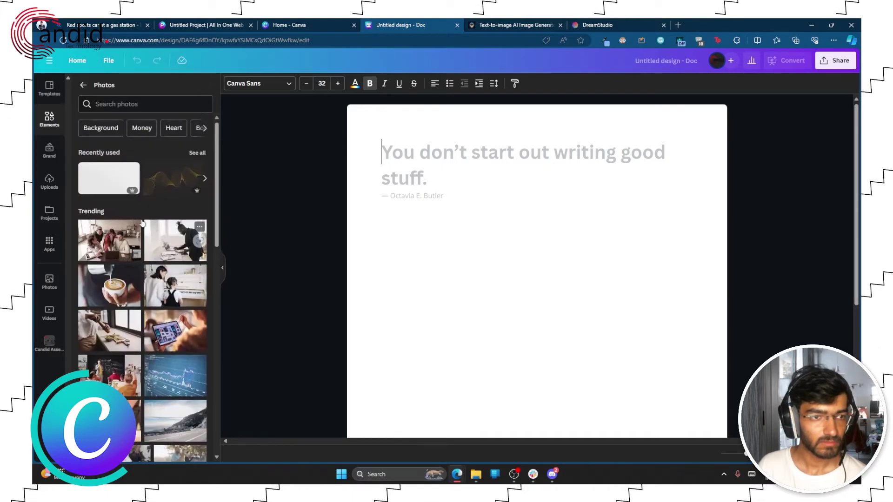
- Open the Magic Media image generator from the Apps library
{"action": "left_click", "coordinate": [51, 249]}
{"action": "scroll", "coordinate": [146, 229], "scroll_direction": "down", "scroll_amount": 5}
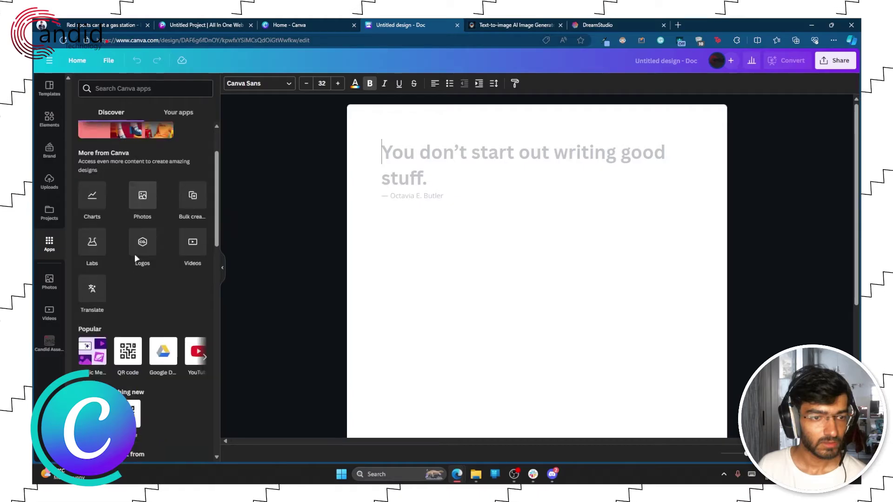
{"action": "scroll", "coordinate": [146, 246], "scroll_direction": "down", "scroll_amount": 2}
{"action": "scroll", "coordinate": [150, 216], "scroll_direction": "down", "scroll_amount": 1}
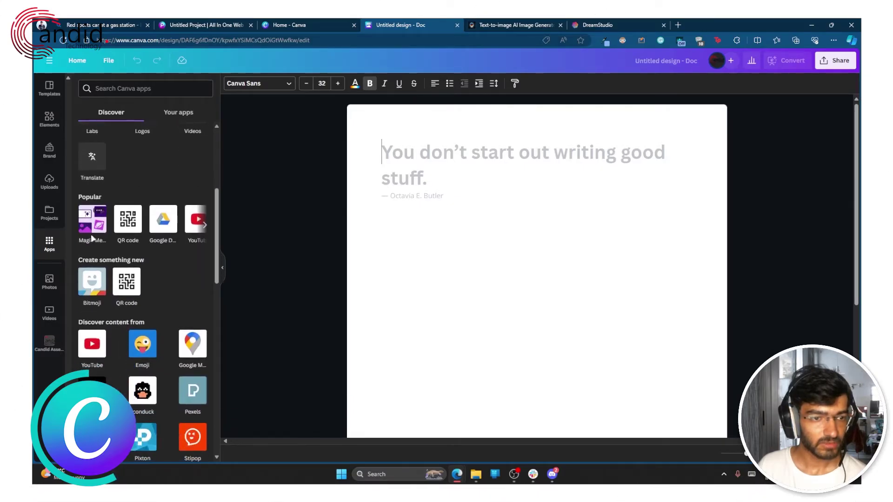
{"action": "left_click", "coordinate": [92, 232]}
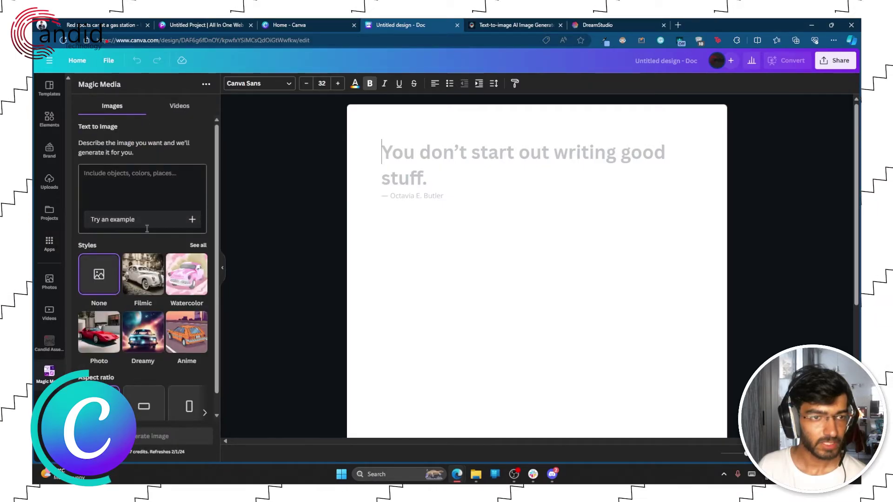
- Enter 'Red sports car at a gas station' as the Magic Media Text to Image prompt and generate
{"action": "left_click", "coordinate": [156, 186]}
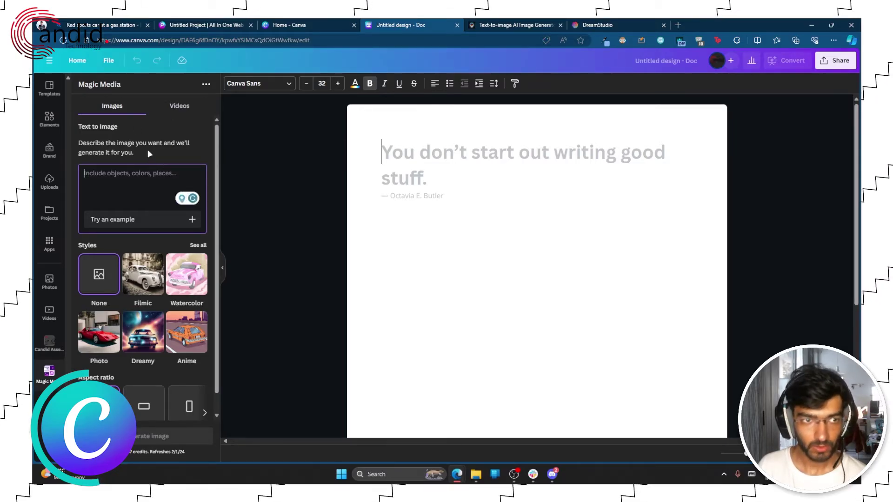
{"action": "left_click", "coordinate": [178, 106]}
{"action": "left_click", "coordinate": [112, 106]}
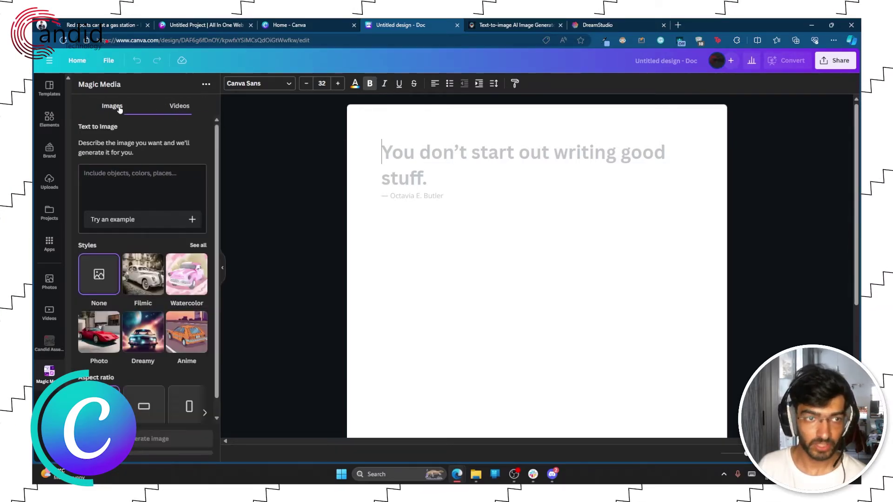
{"action": "left_click", "coordinate": [159, 188]}
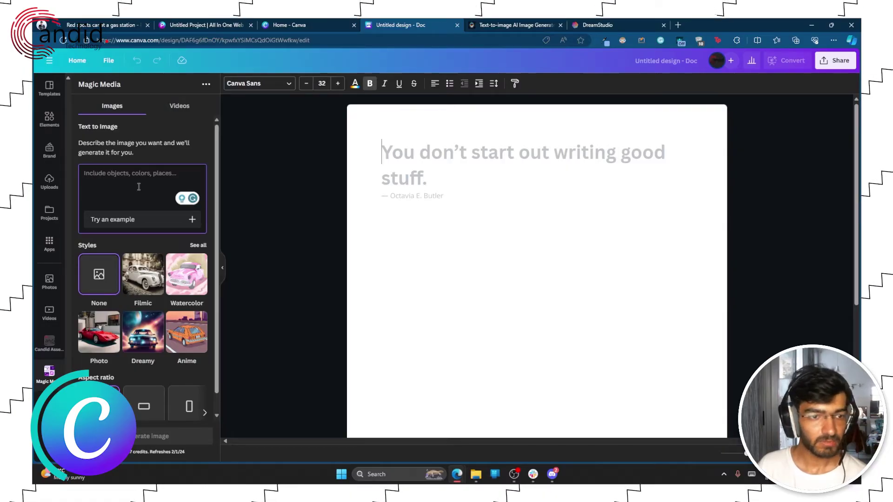
{"action": "scroll", "coordinate": [143, 274], "scroll_direction": "down", "scroll_amount": 1}
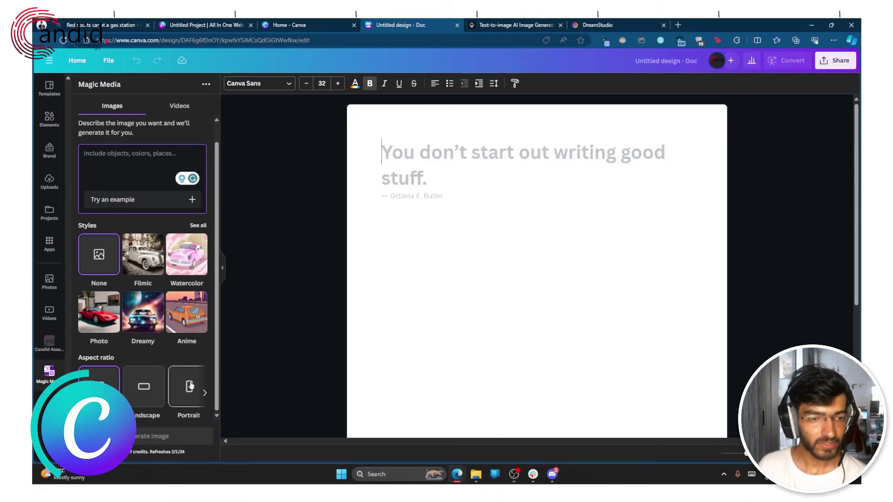
{"action": "scroll", "coordinate": [154, 344], "scroll_direction": "up", "scroll_amount": 1}
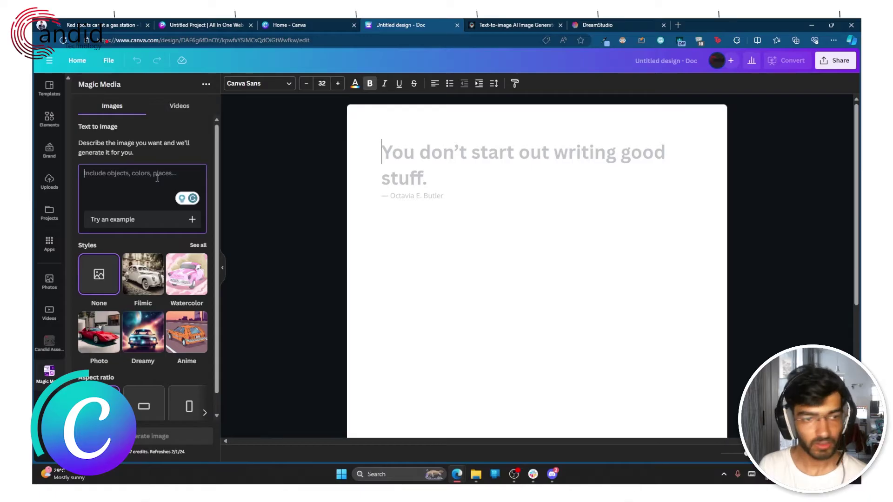
{"action": "type", "text": "Red sp"}
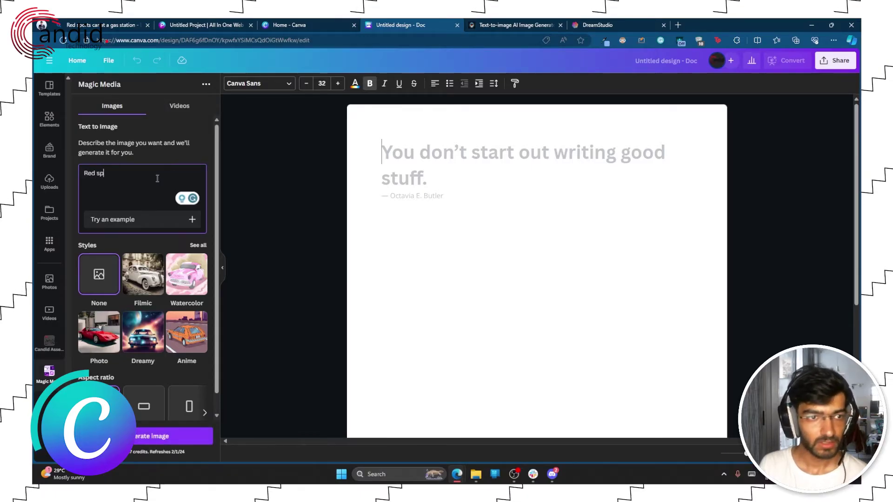
{"action": "type", "text": "orts car at a gas station"}
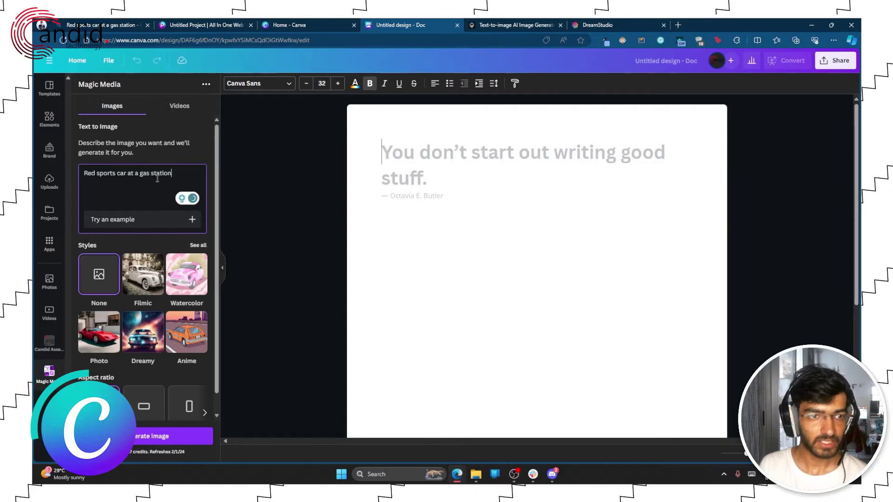
{"action": "left_click", "coordinate": [152, 438]}
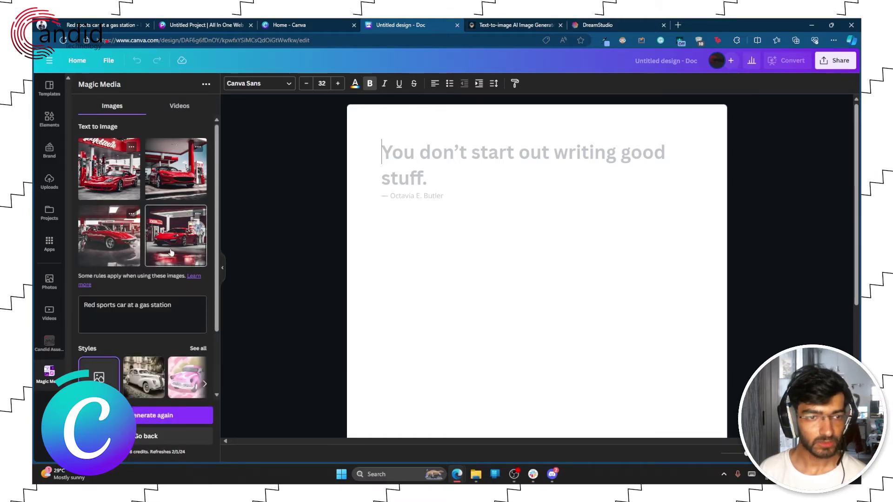
- Insert the fourth generated car image into the Doc, then switch to Dezgo
{"action": "left_click", "coordinate": [171, 253]}
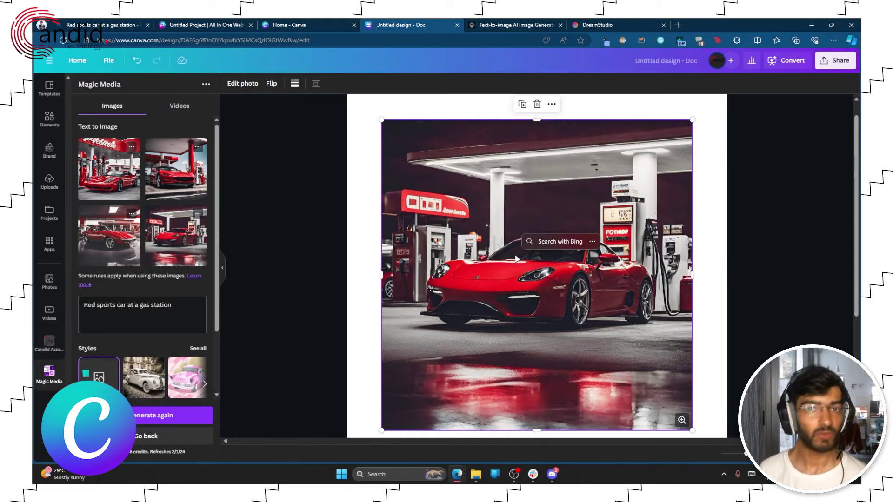
{"action": "left_click", "coordinate": [506, 25]}
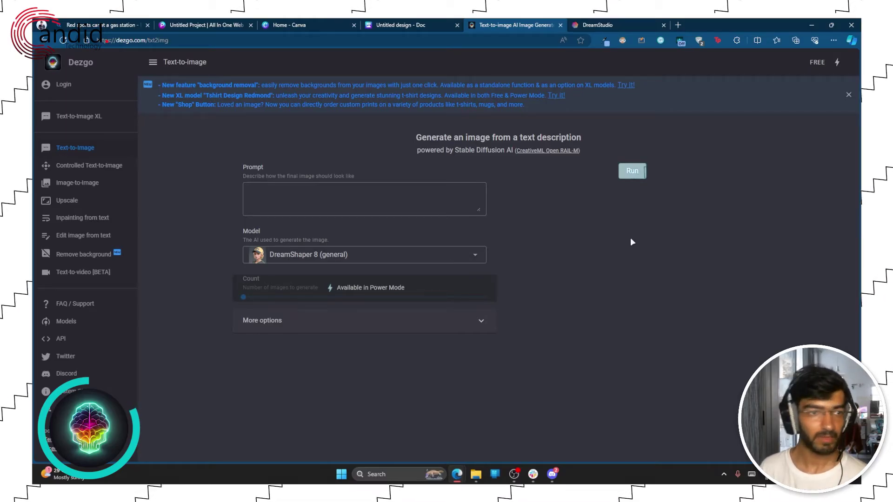
- Enter 'Red sports car at a gas station' in Dezgo, fixing the 'staton' typo, and run it
{"action": "left_click", "coordinate": [342, 187]}
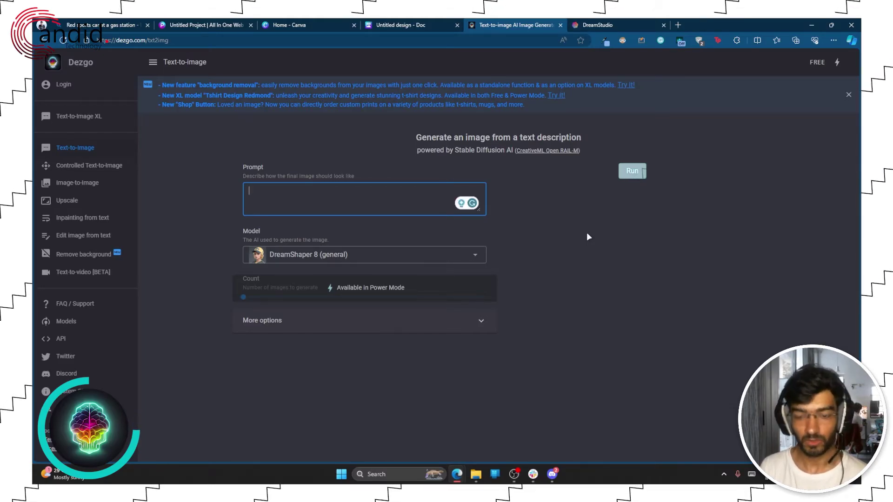
{"action": "type", "text": "Red "}
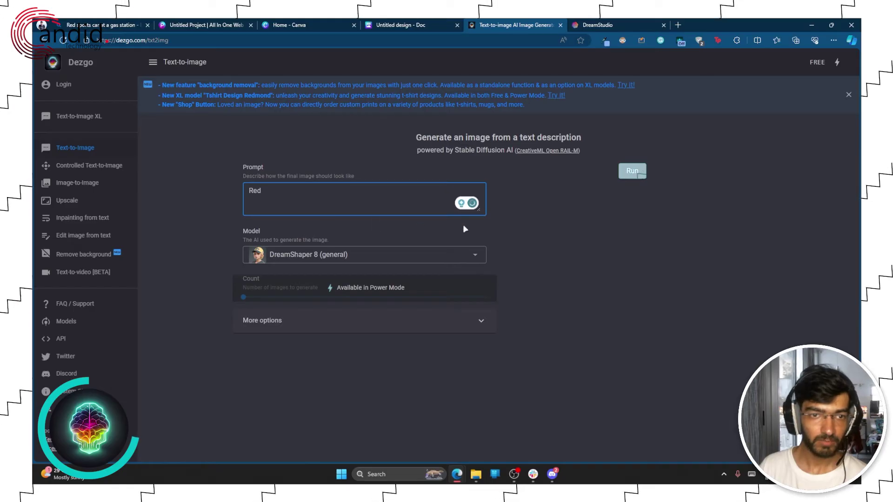
{"action": "type", "text": "sports c"}
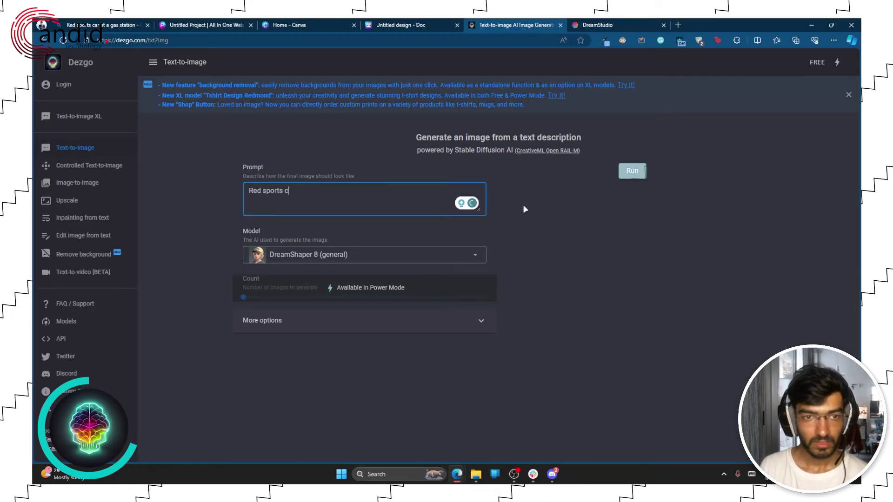
{"action": "type", "text": "ar at a gas staton"}
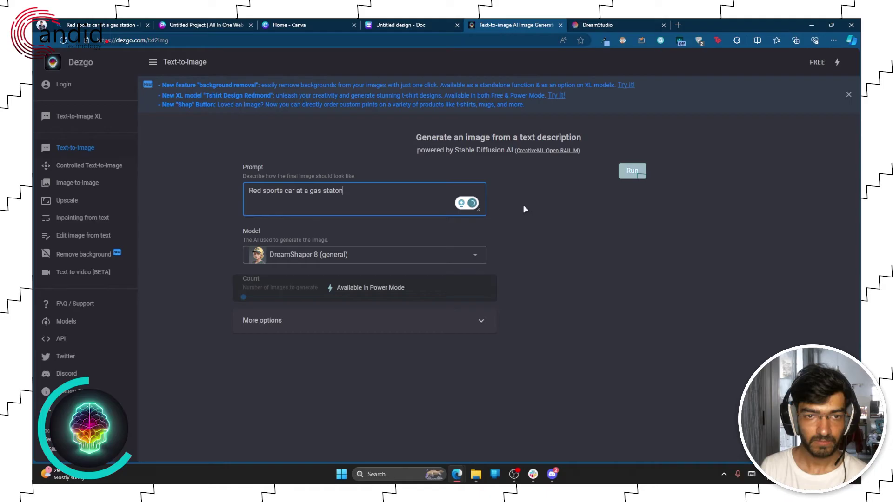
{"action": "key", "text": "BackSpace"}
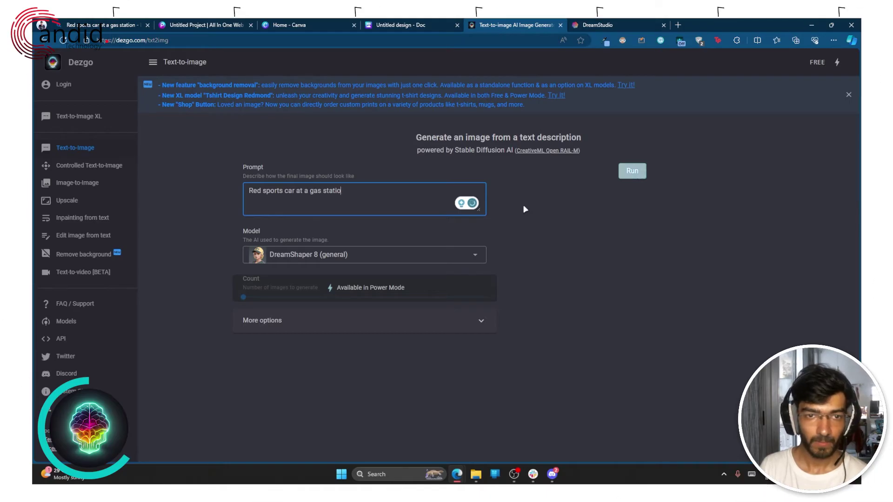
{"action": "type", "text": "n"}
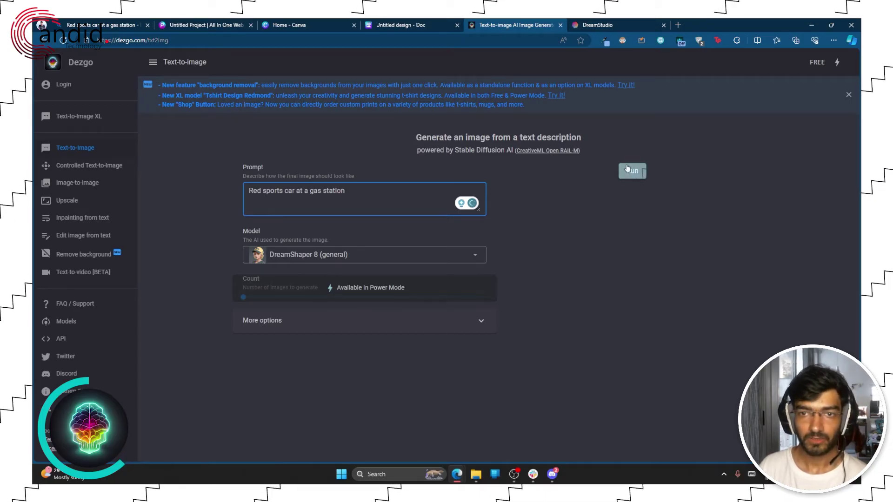
{"action": "left_click", "coordinate": [628, 171]}
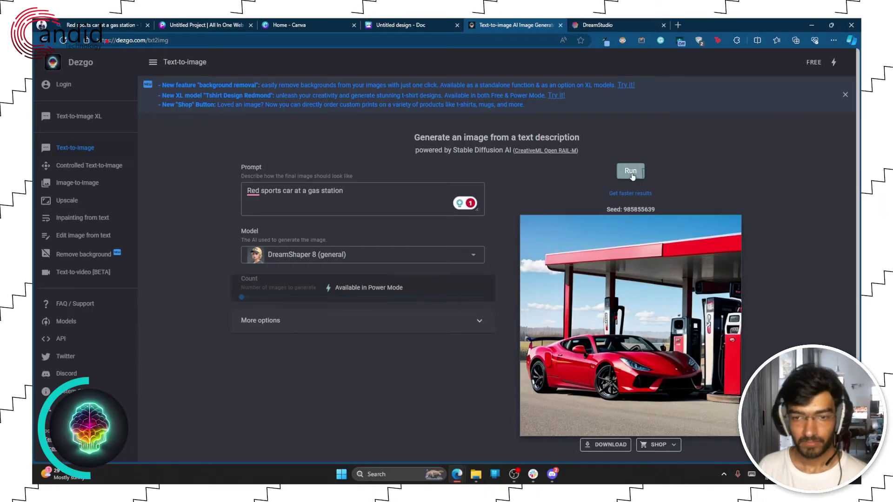
- Review the generated car image and open then close the Shop merchandise options
{"action": "scroll", "coordinate": [647, 252], "scroll_direction": "down", "scroll_amount": 2}
{"action": "scroll", "coordinate": [659, 319], "scroll_direction": "up", "scroll_amount": 1}
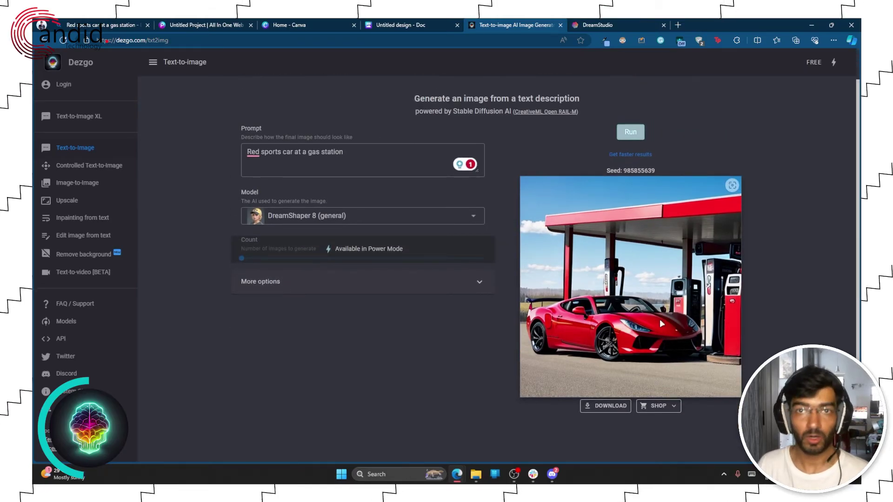
{"action": "scroll", "coordinate": [659, 319], "scroll_direction": "down", "scroll_amount": 1}
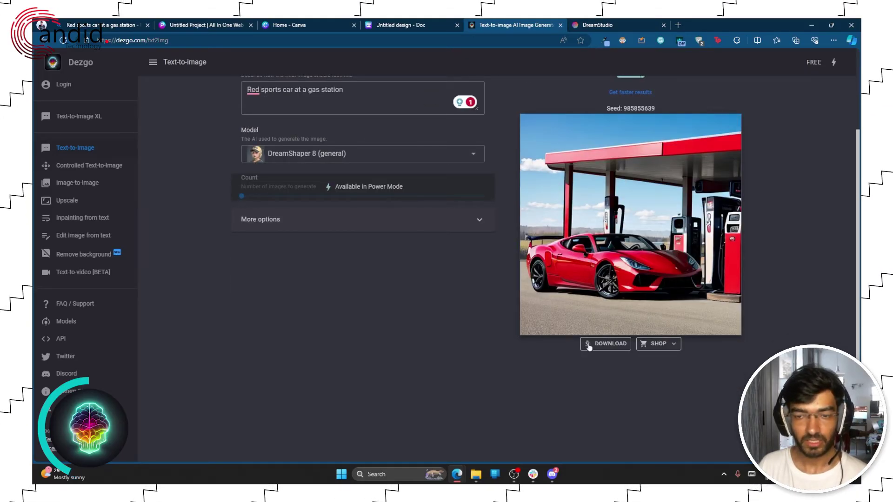
{"action": "left_click", "coordinate": [662, 345]}
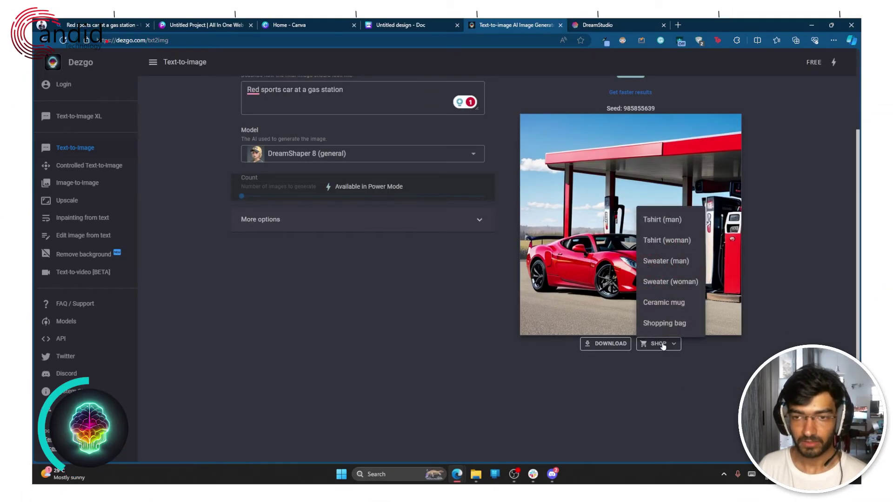
{"action": "left_click", "coordinate": [767, 307]}
- Run the same prompt again to generate another image
{"action": "scroll", "coordinate": [796, 286], "scroll_direction": "up", "scroll_amount": 2}
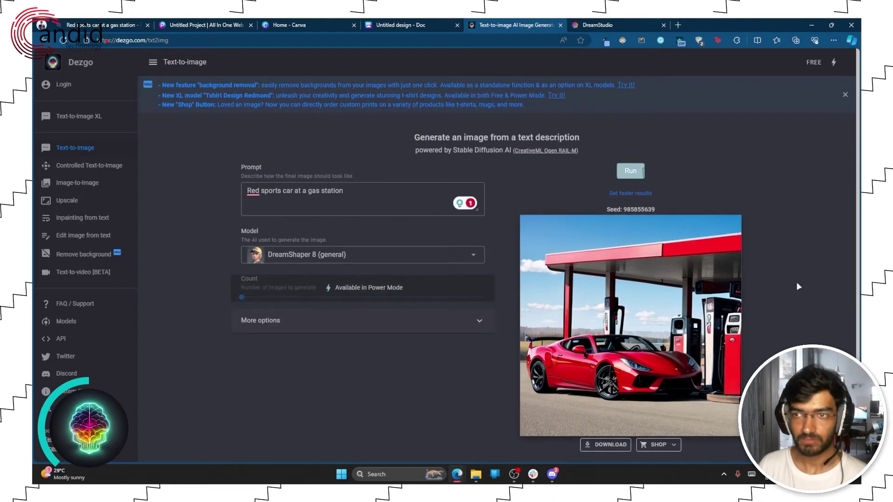
{"action": "scroll", "coordinate": [788, 182], "scroll_direction": "down", "scroll_amount": 1}
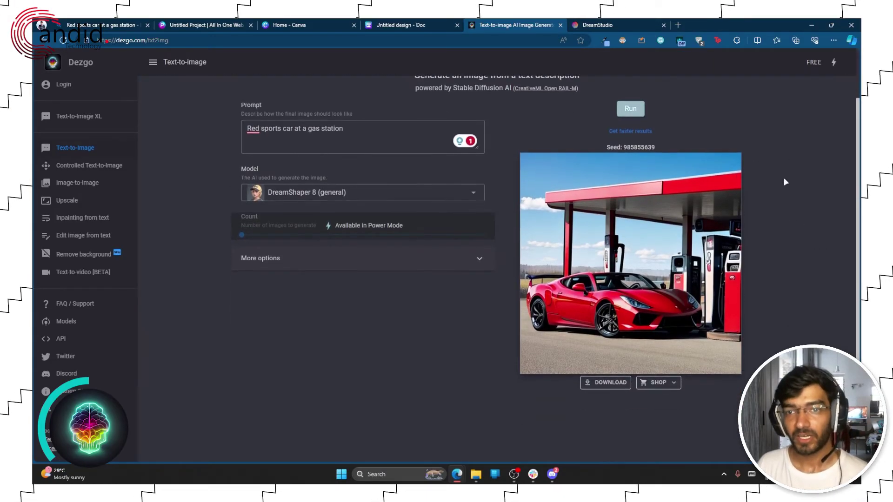
{"action": "scroll", "coordinate": [785, 182], "scroll_direction": "up", "scroll_amount": 1}
{"action": "left_click", "coordinate": [373, 188]}
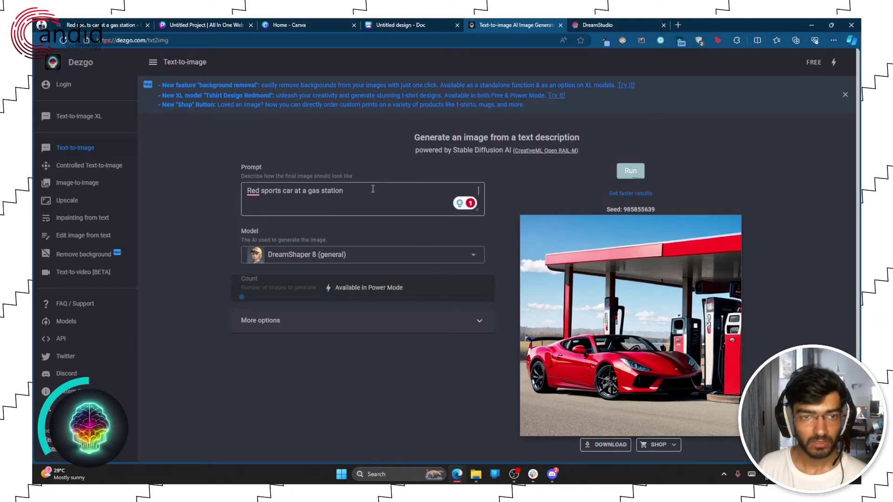
{"action": "left_click", "coordinate": [631, 170]}
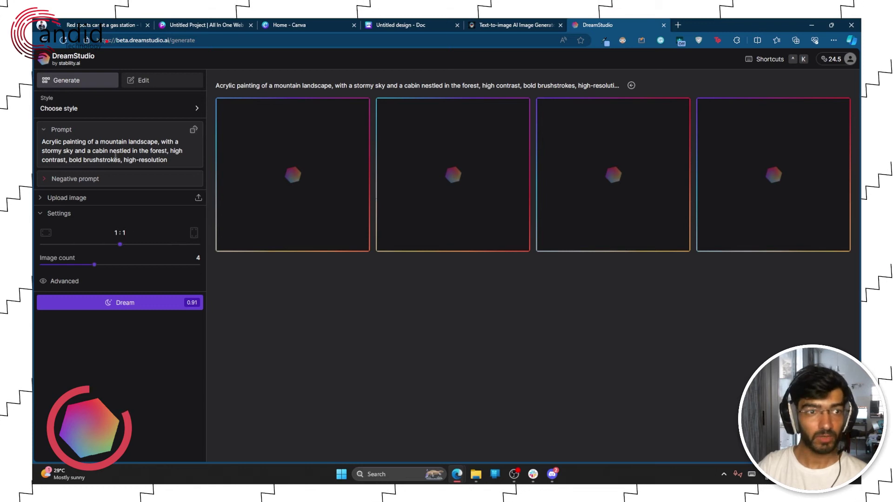
- Replace the DreamStudio prompt with 'Red sports car at a gas station'
{"action": "triple_click", "coordinate": [158, 157]}
{"action": "type", "text": "Red"}
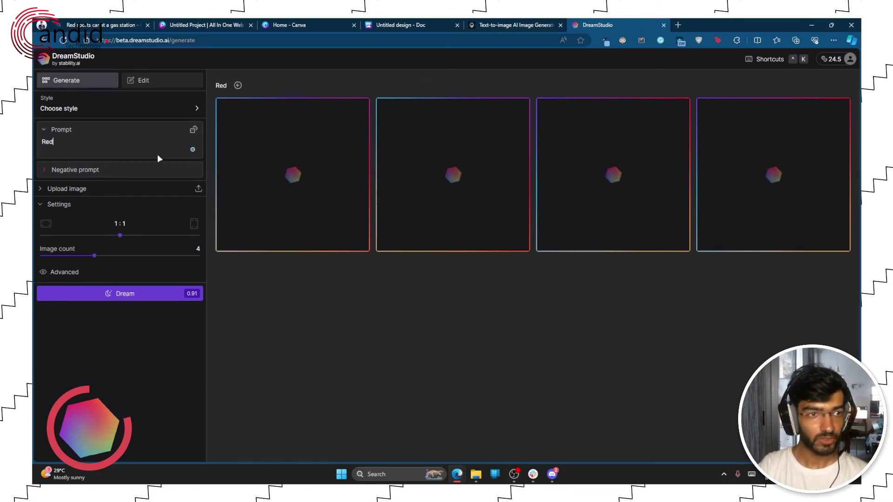
{"action": "type", "text": " spor"}
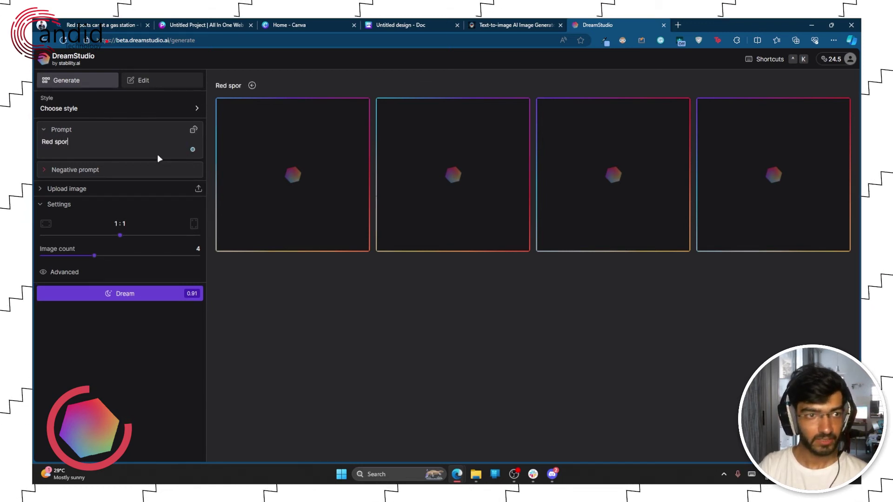
{"action": "type", "text": "ts car at a gas stait"}
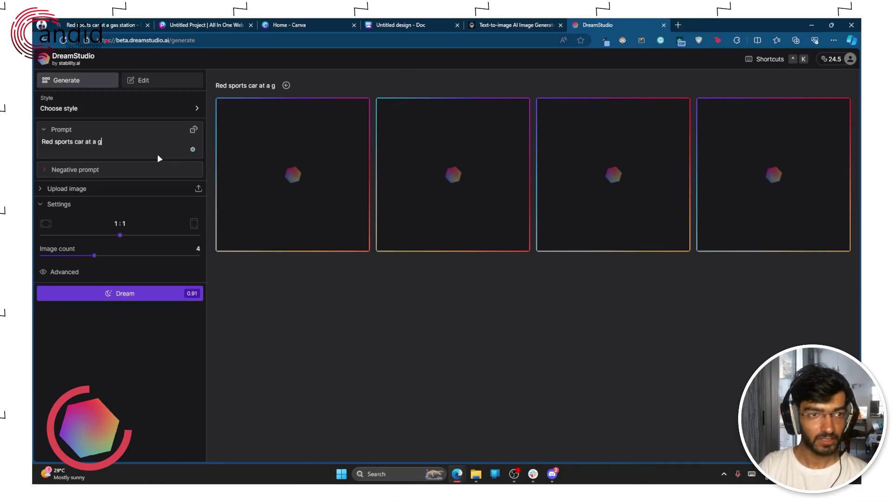
{"action": "key", "text": "BackSpace"}
{"action": "key", "text": "BackSpace"}
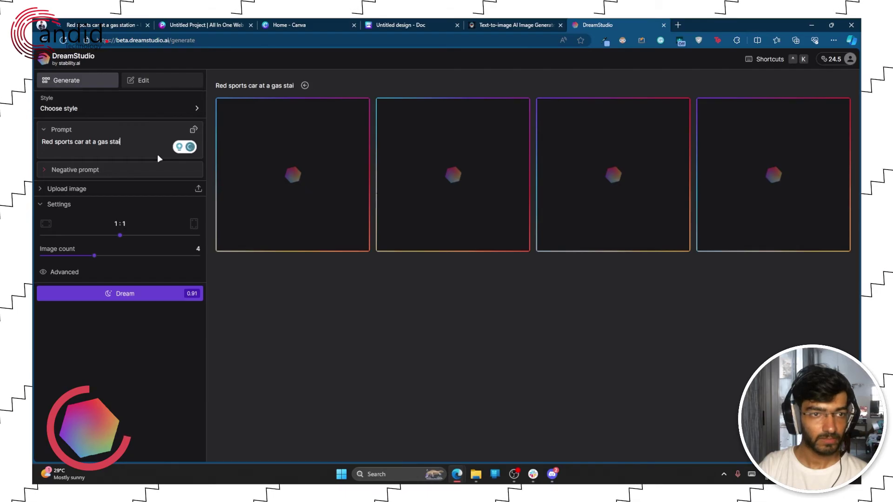
{"action": "type", "text": "tion"}
- Leave the negative prompt empty and set the aspect ratio to 16:9
{"action": "left_click", "coordinate": [87, 171]}
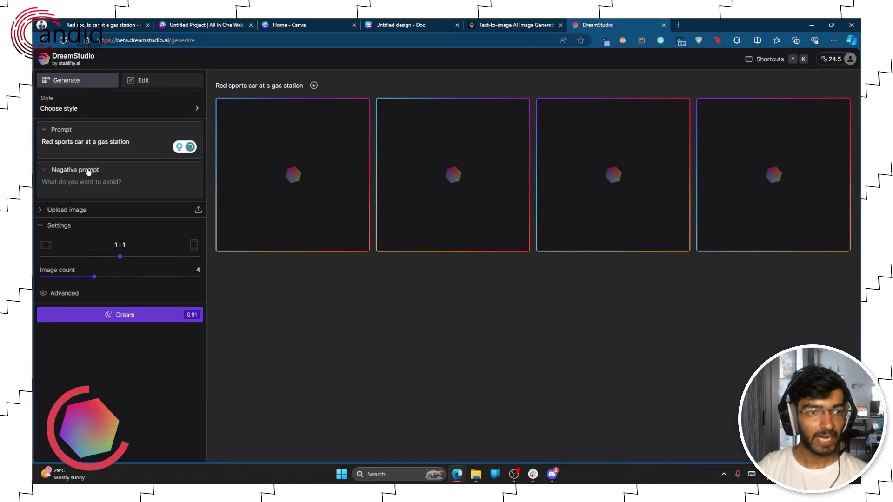
{"action": "left_click", "coordinate": [89, 171]}
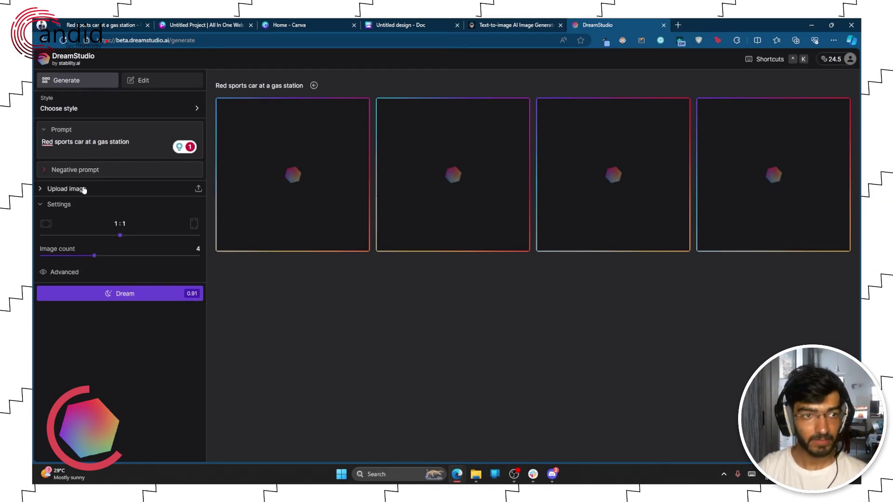
{"action": "left_click_drag", "start_coordinate": [119, 238], "coordinate": [60, 238]}
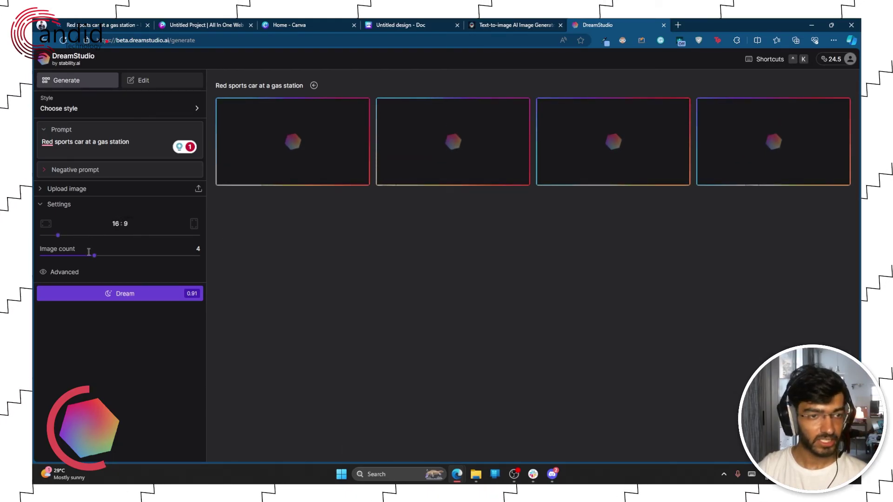
- Reduce the image count to 2, then view both generated car images enlarged
{"action": "left_click_drag", "start_coordinate": [93, 259], "coordinate": [65, 259]}
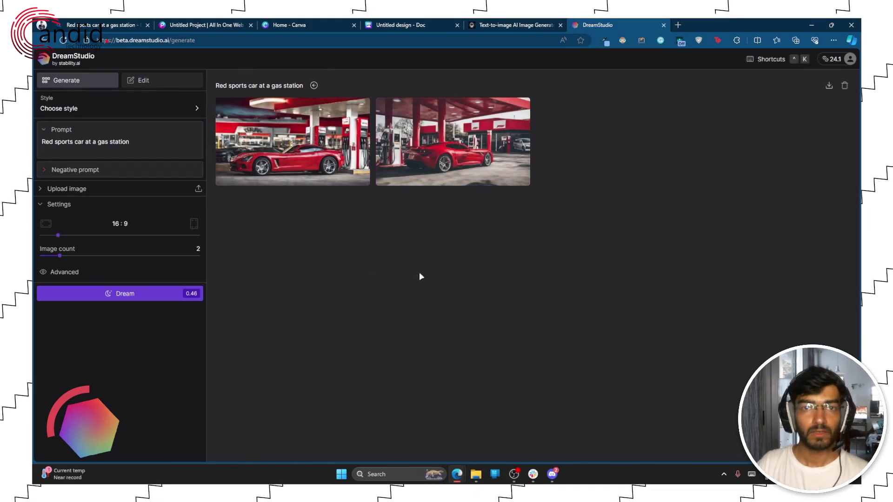
{"action": "left_click", "coordinate": [303, 152]}
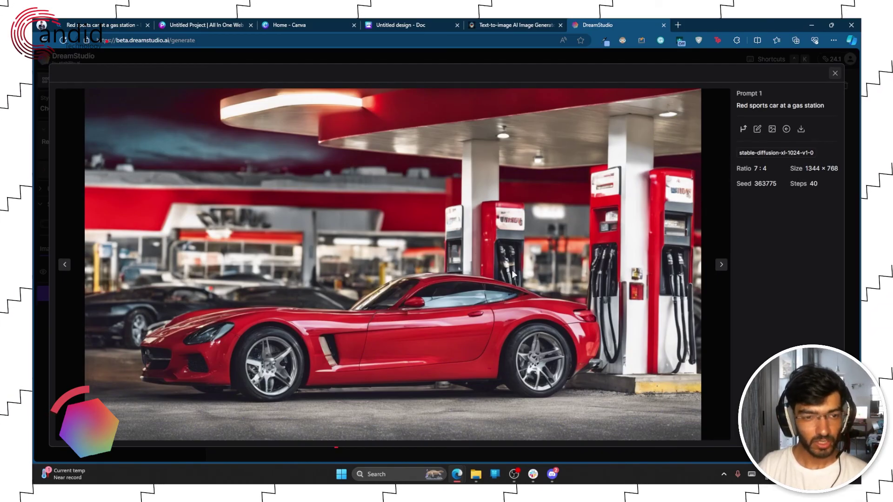
{"action": "key", "text": "Right"}
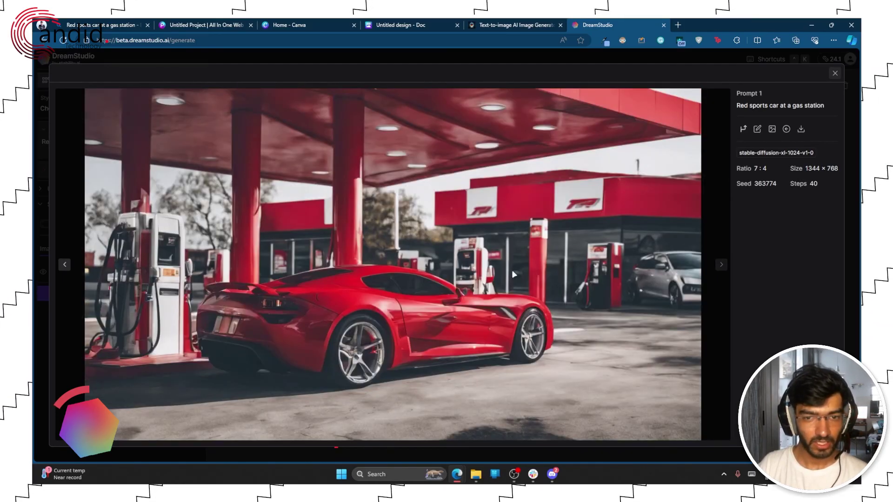
{"action": "key", "text": "Left"}
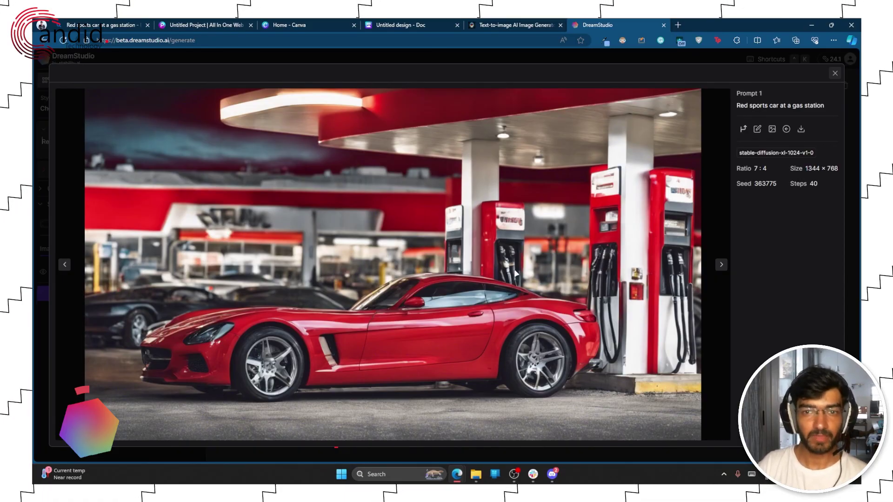
{"action": "key", "text": "Escape"}
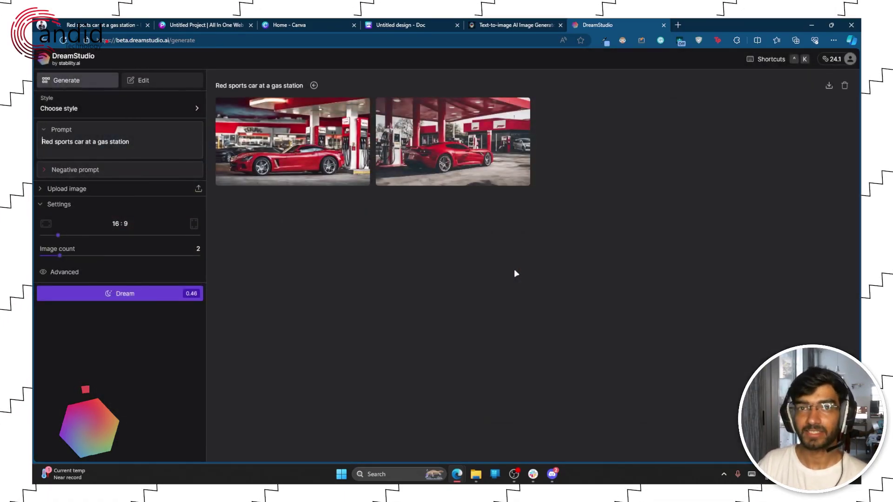